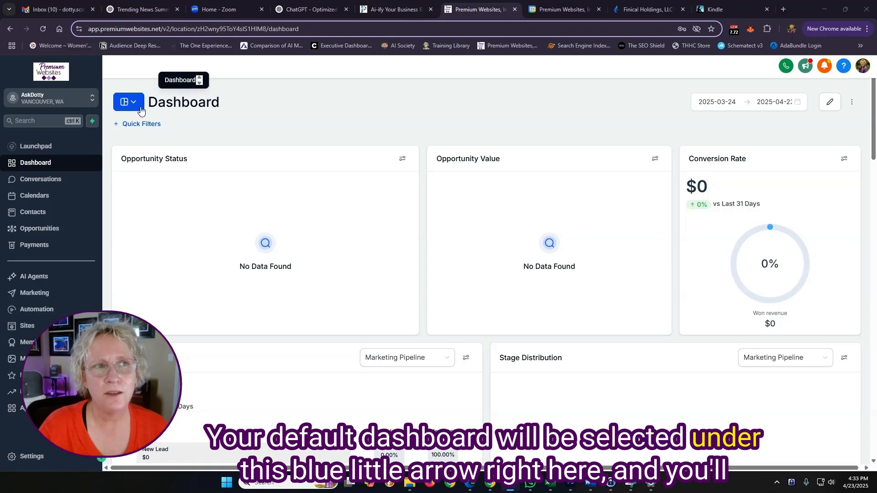
- Look through the list of own and shared dashboards available to switch to
click(135, 104)
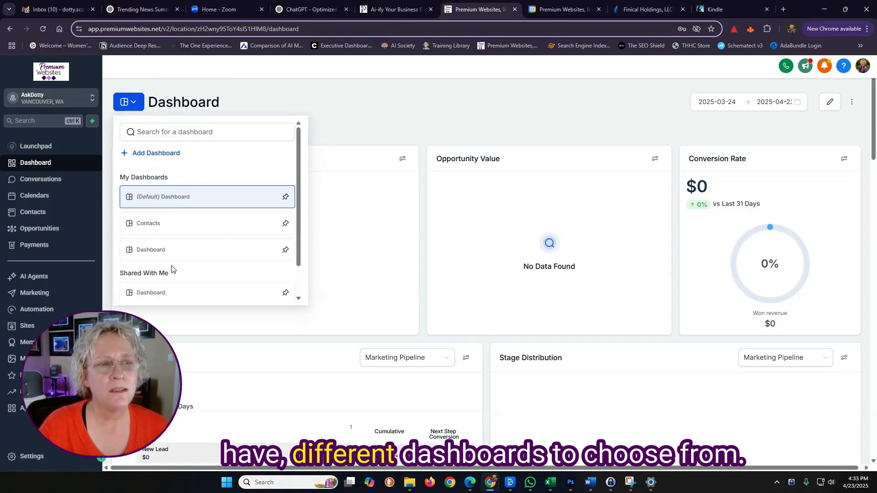
scroll(171, 270, down, 1)
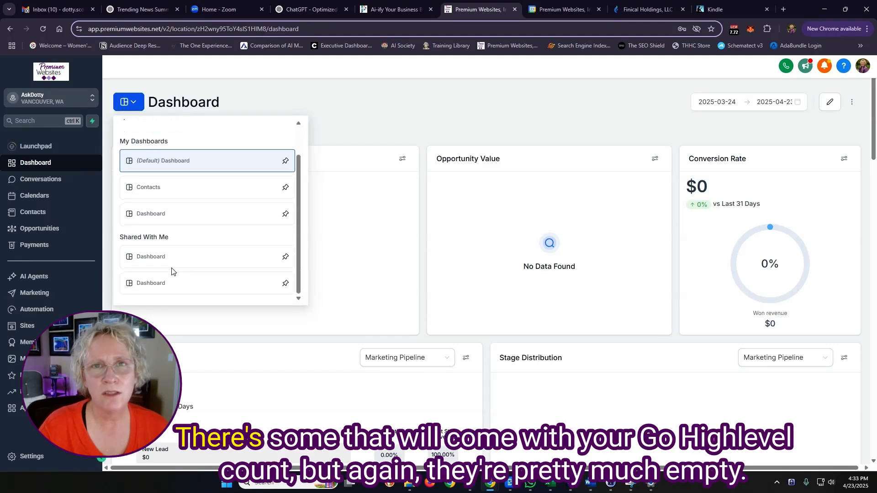
scroll(173, 271, up, 1)
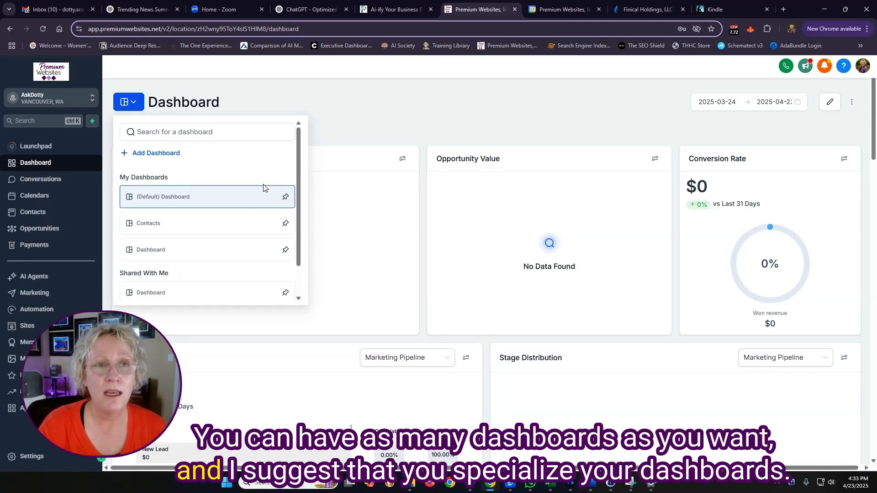
click(344, 138)
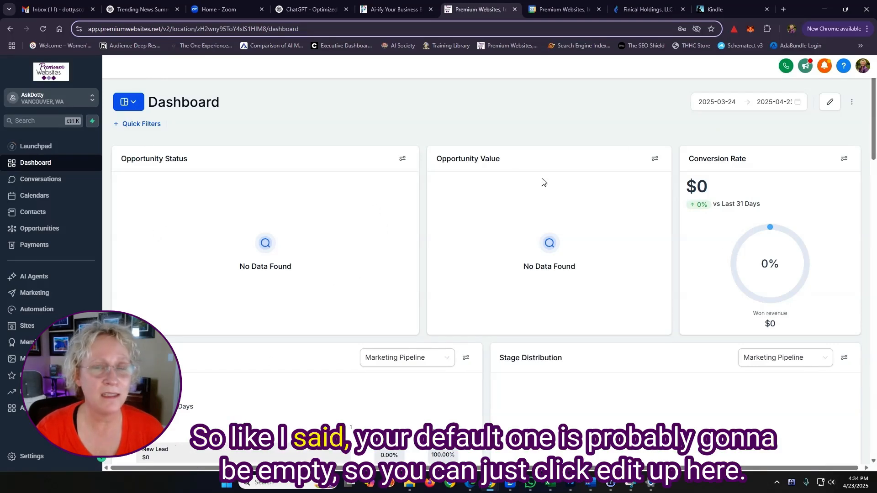
- Examine the widget categories offered when editing the default dashboard, and leave edit mode without saving
click(832, 105)
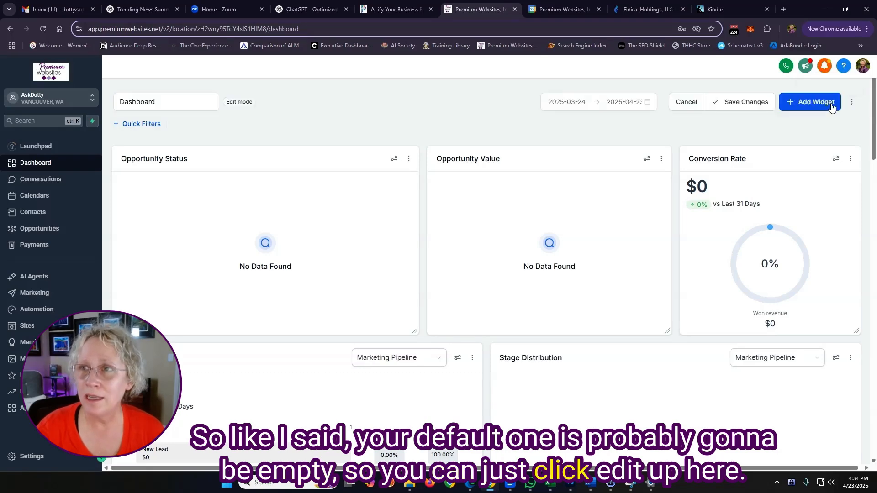
click(806, 109)
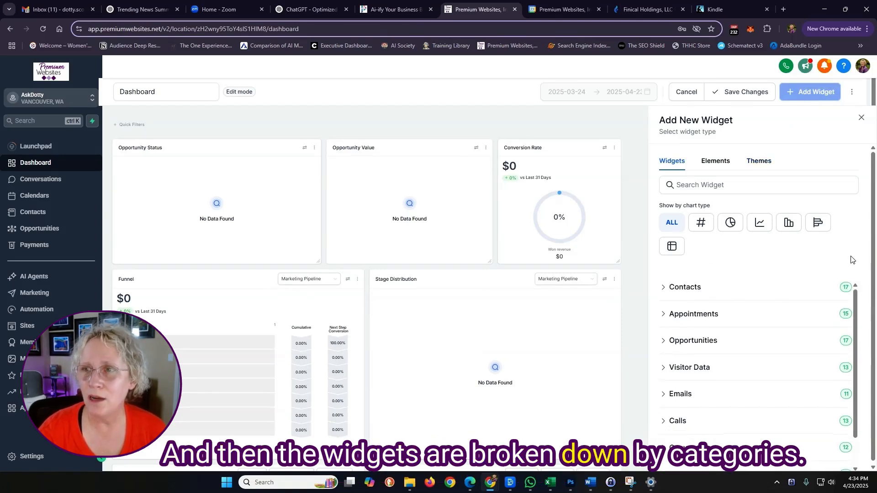
scroll(868, 260, down, 1)
scroll(688, 294, down, 1)
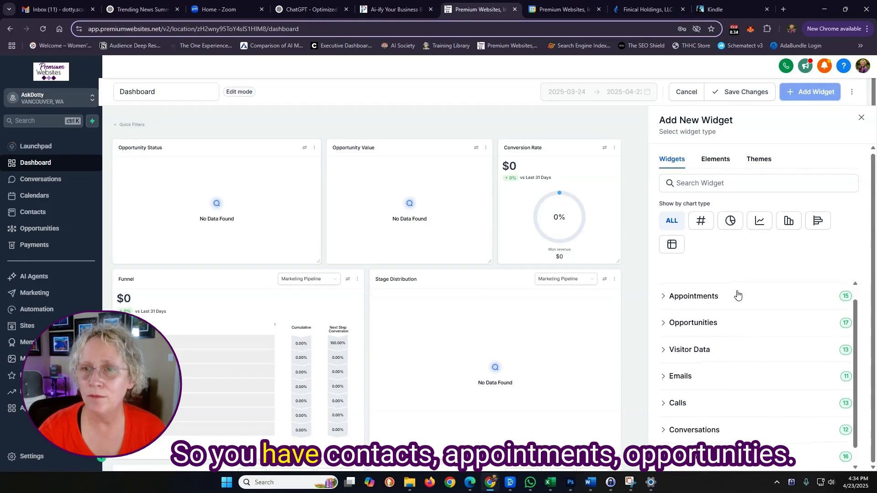
scroll(691, 299, up, 1)
scroll(768, 316, down, 1)
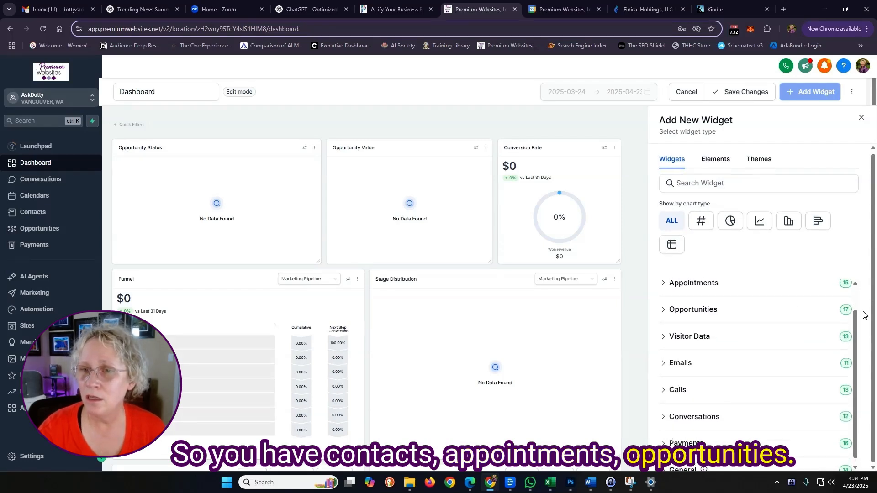
scroll(688, 337, down, 1)
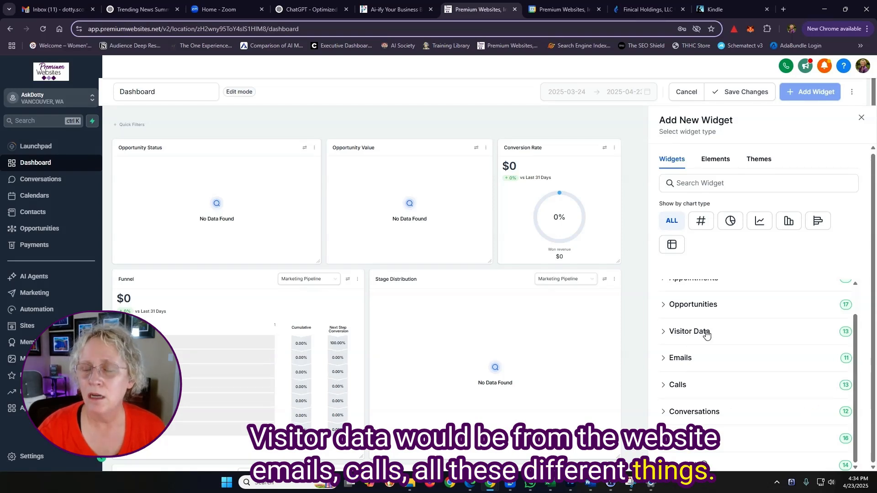
scroll(706, 335, up, 2)
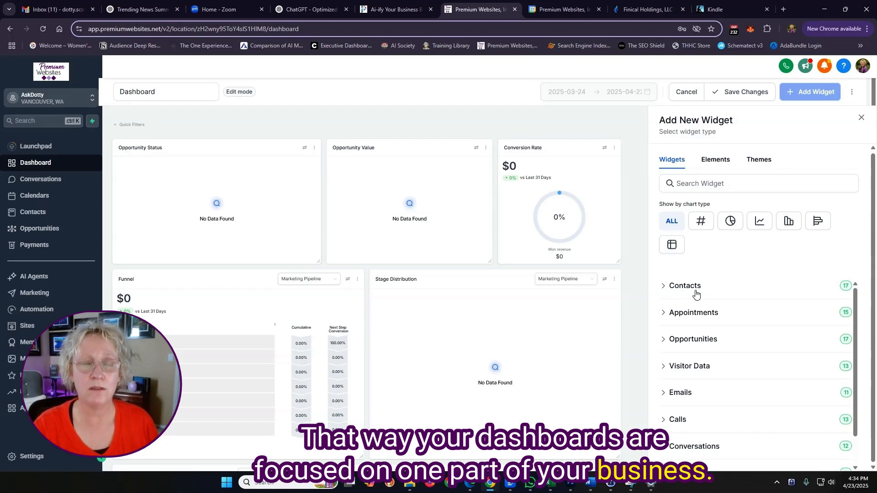
click(684, 91)
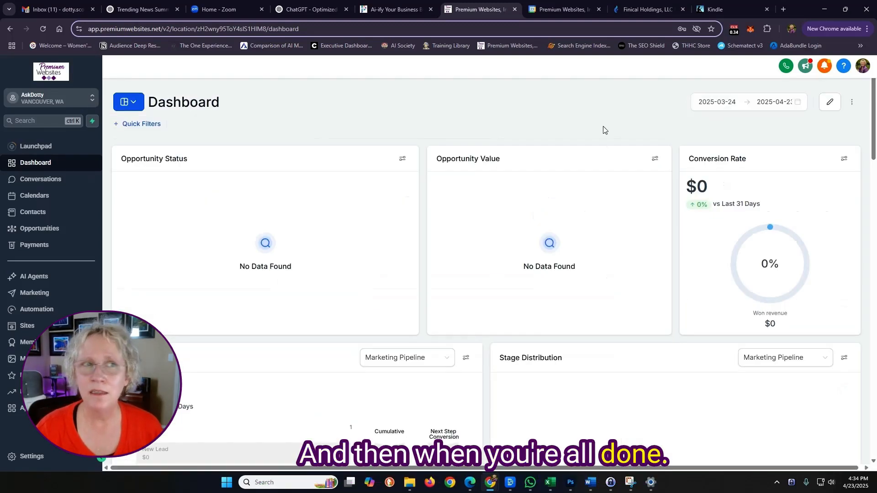
- Check which dashboard is the default and where the current dashboard's set-as-default option is found
click(128, 101)
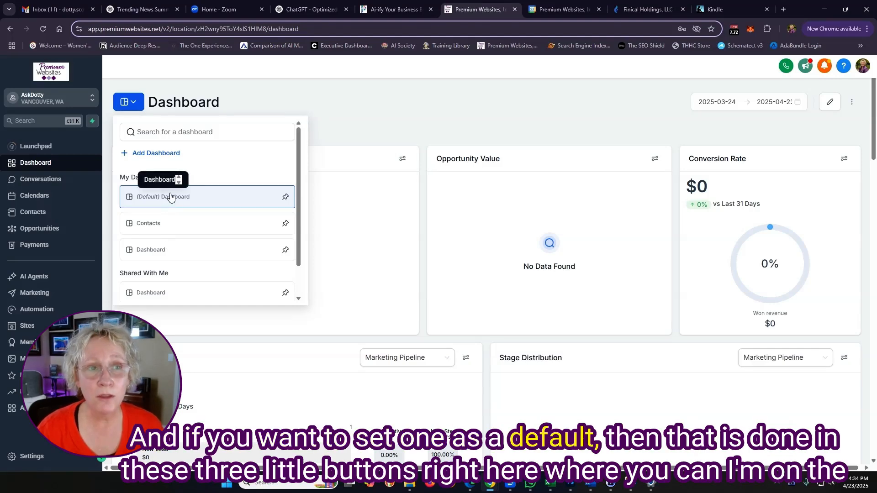
click(524, 123)
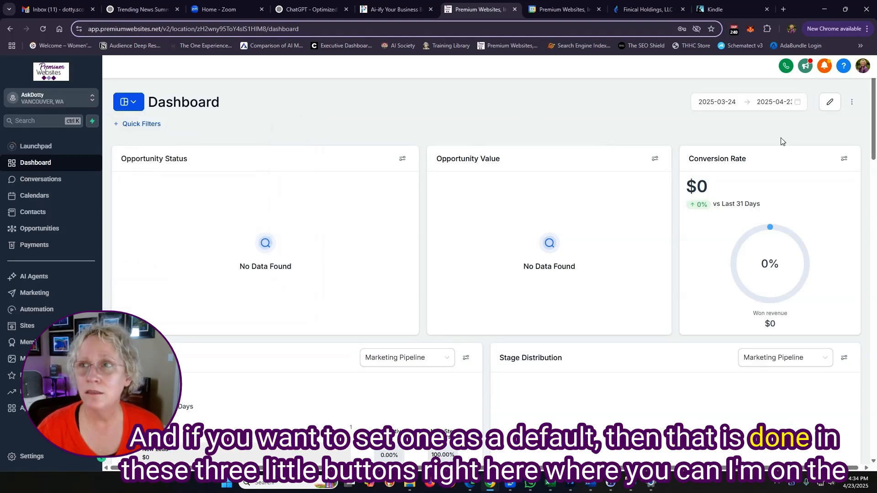
click(852, 102)
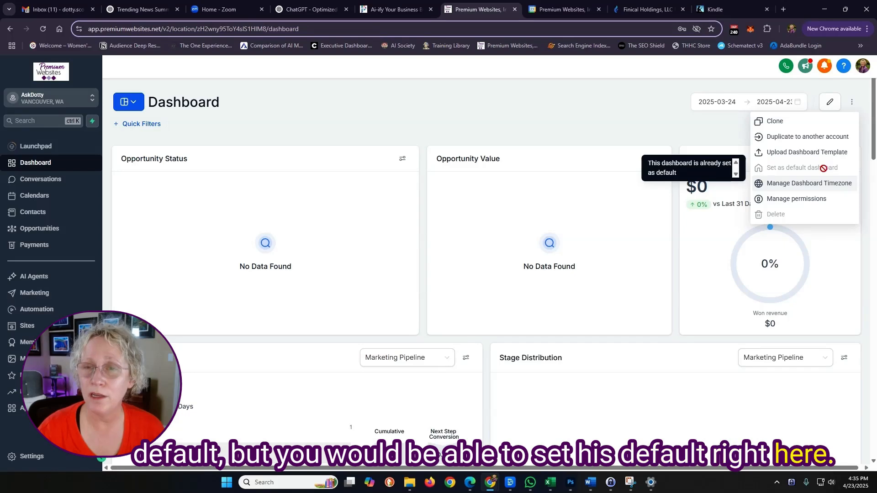
click(446, 101)
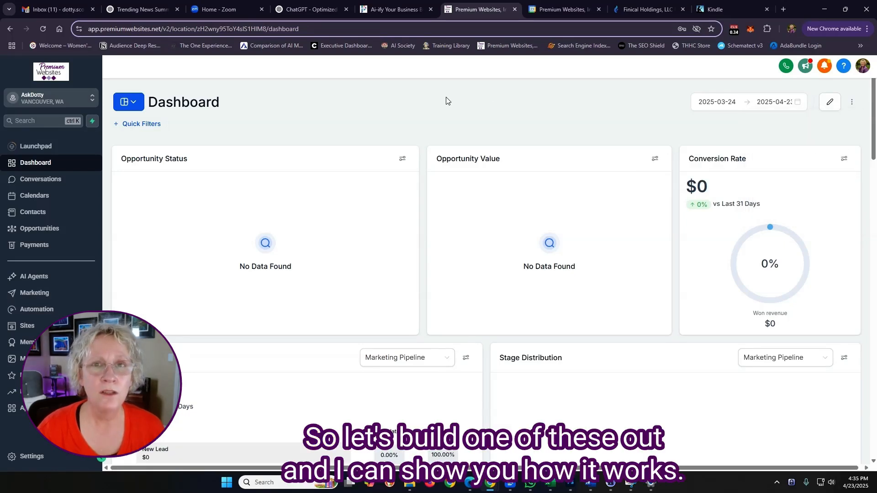
- Switch to the Contacts dashboard and put it into edit mode
click(136, 107)
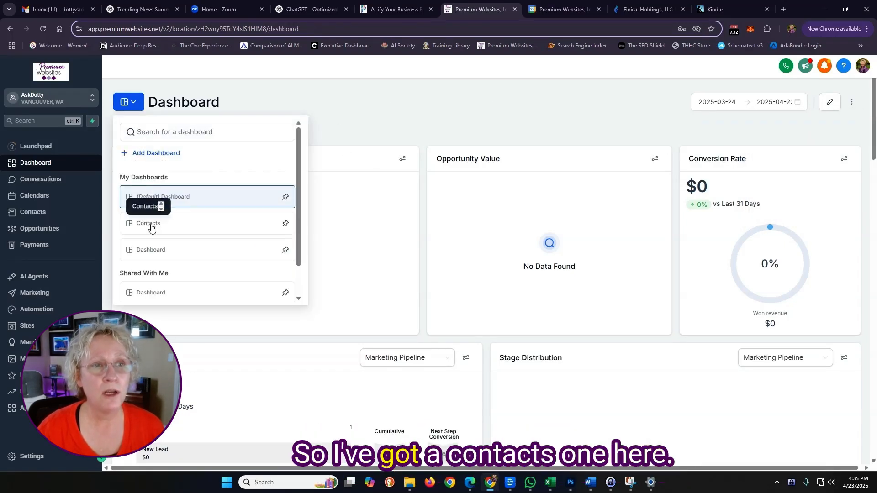
click(152, 227)
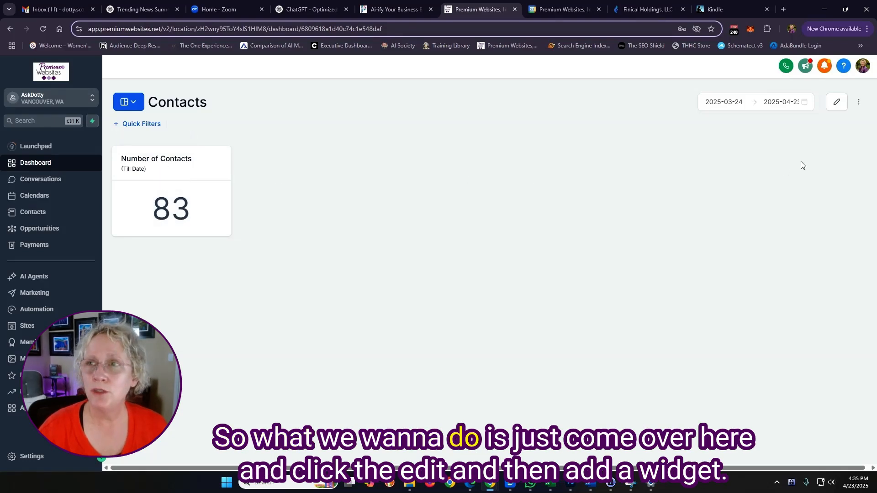
click(836, 104)
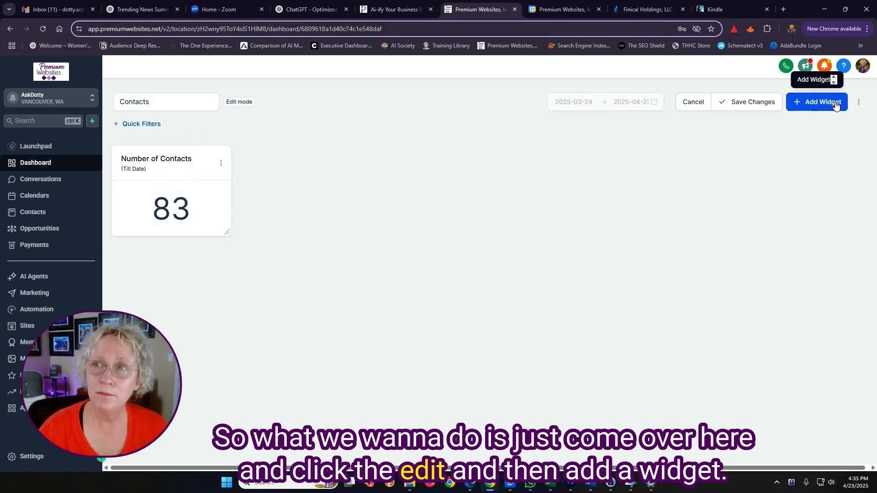
- Start a new Contacts by Source widget from the Contacts category and review its Metric and Group choices
click(812, 102)
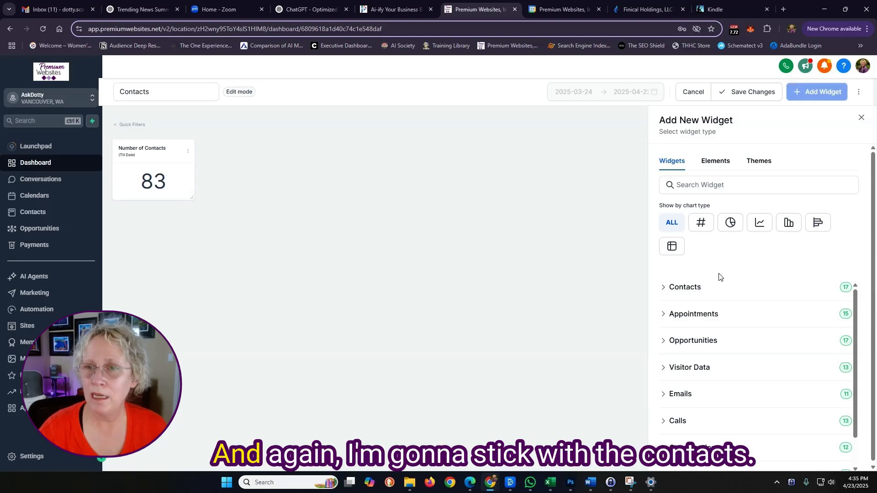
click(685, 288)
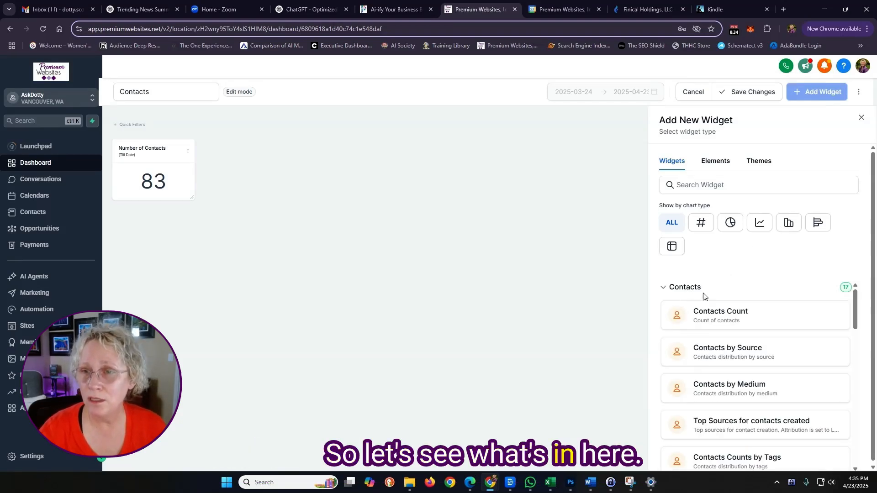
click(708, 356)
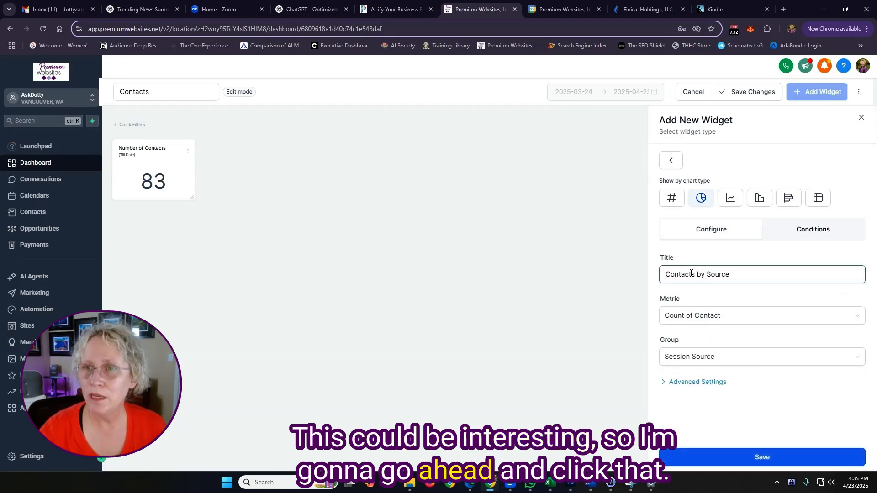
click(699, 320)
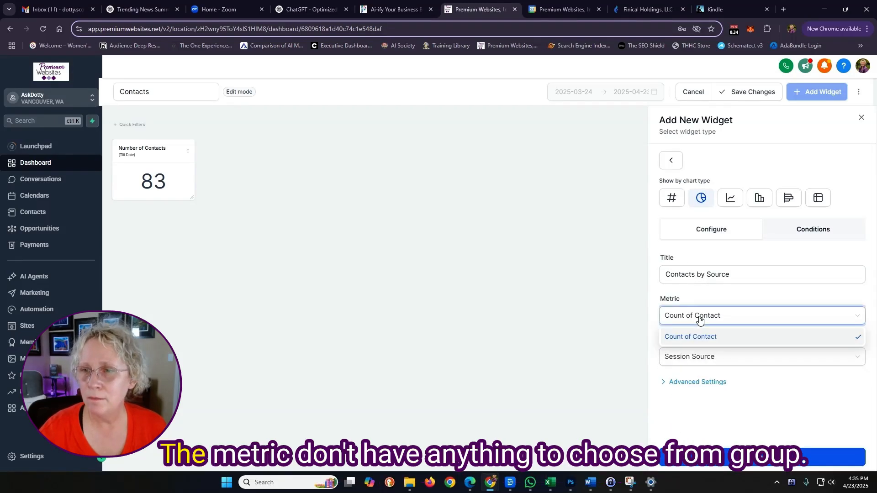
click(700, 319)
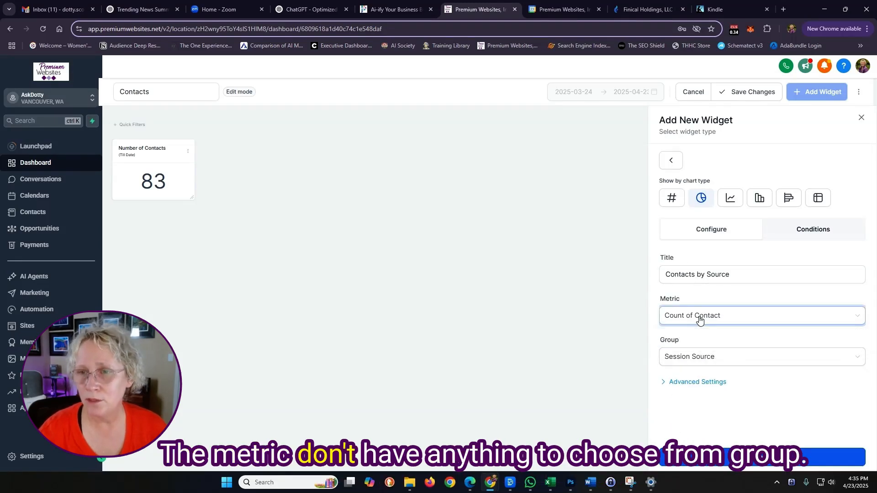
click(696, 358)
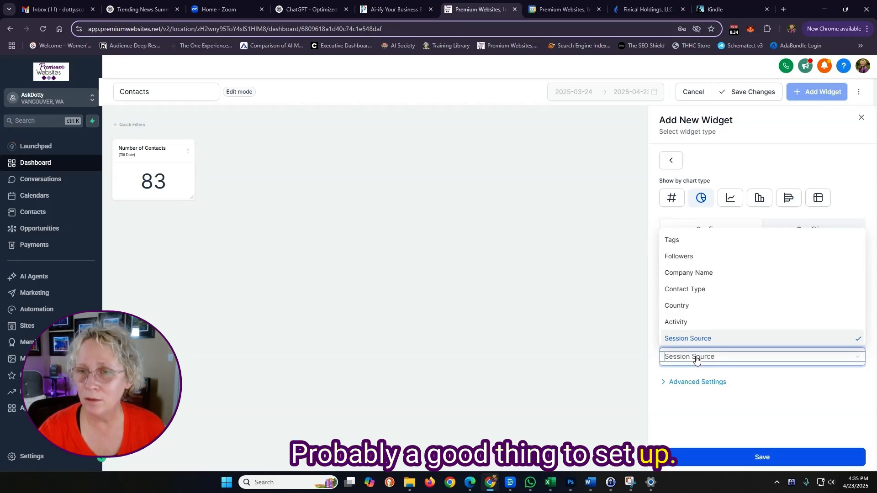
- Override the Contacts by Source widget's date range with Till Date in its advanced settings and save the widget
click(690, 384)
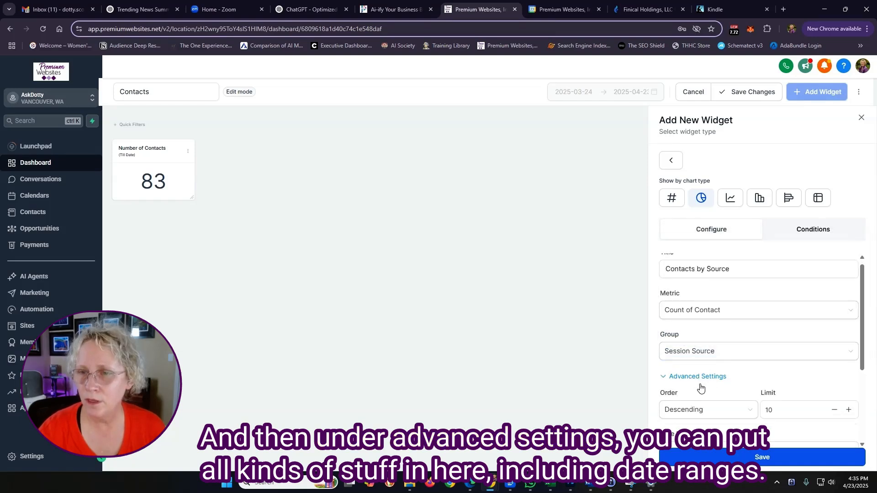
scroll(701, 387, down, 3)
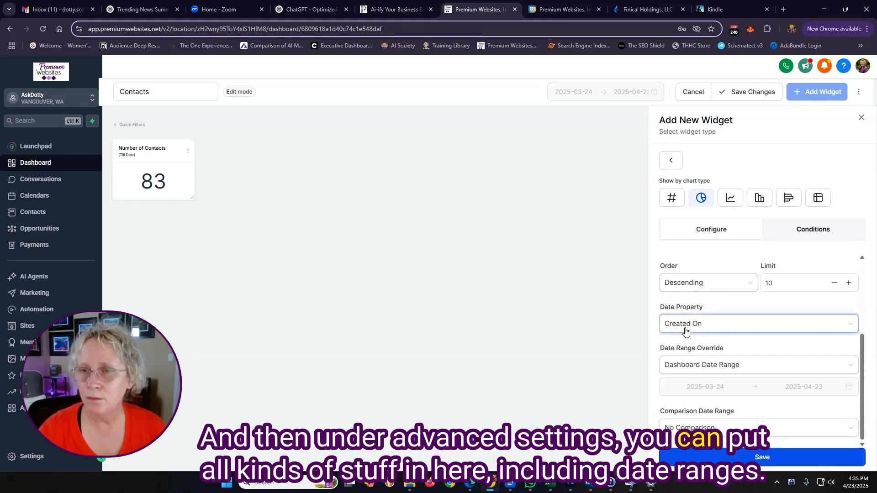
click(679, 363)
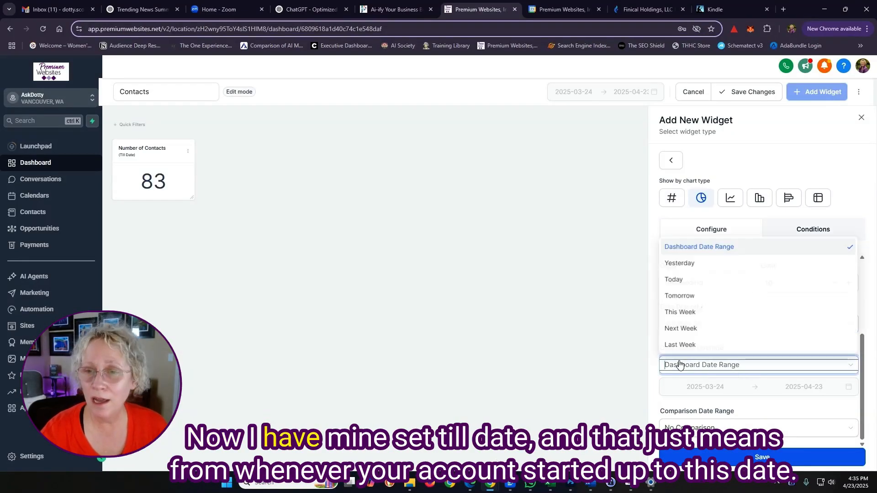
scroll(696, 306, down, 5)
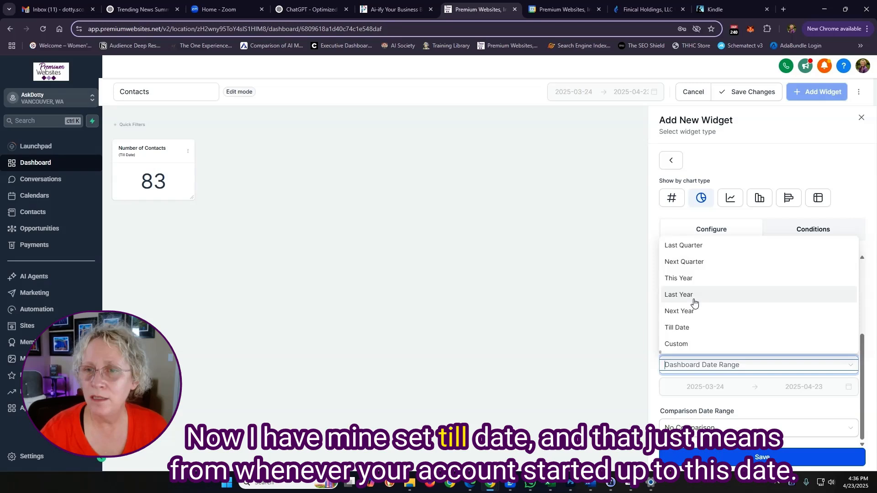
click(679, 327)
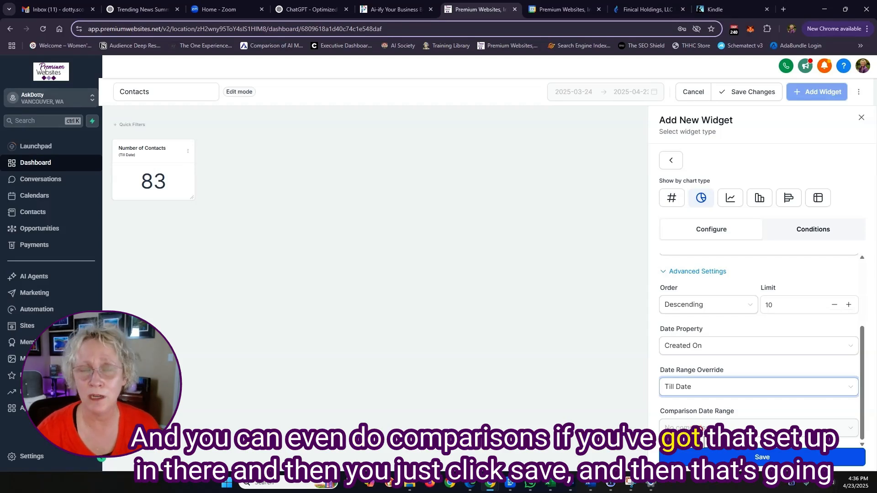
click(759, 458)
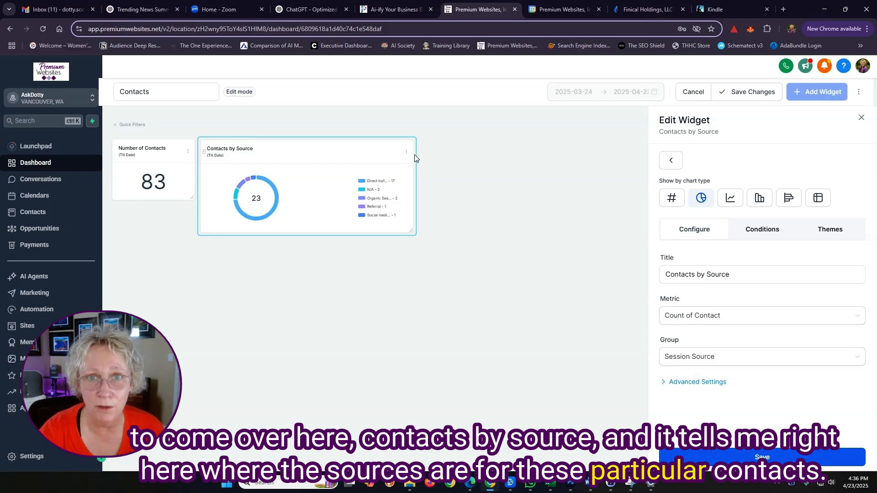
- Start a new Contacts by Medium widget from the Contacts category of the widget library
click(673, 162)
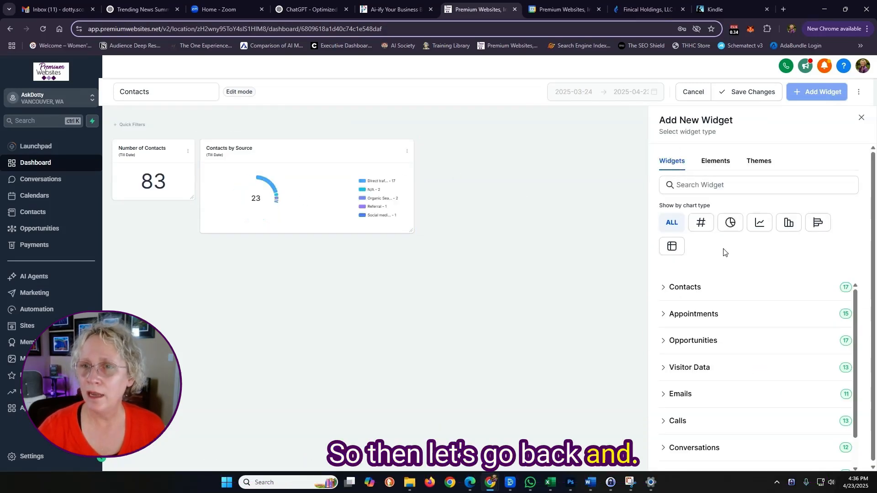
click(726, 286)
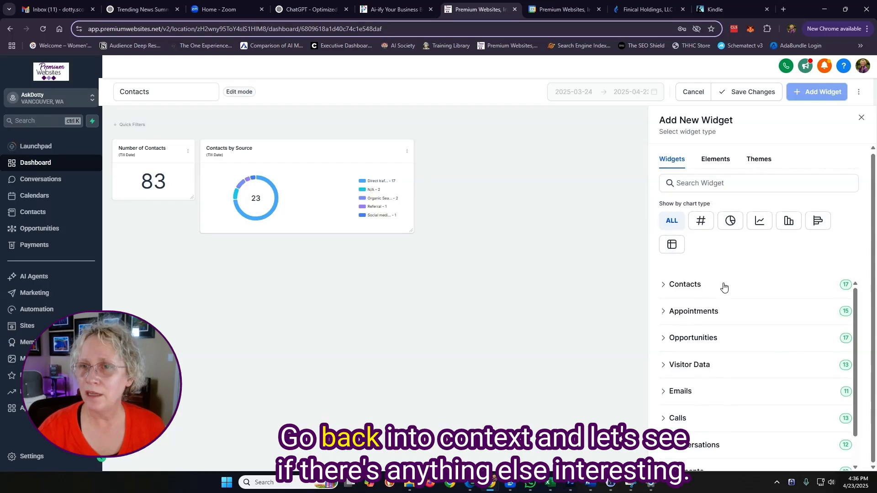
scroll(779, 305, down, 1)
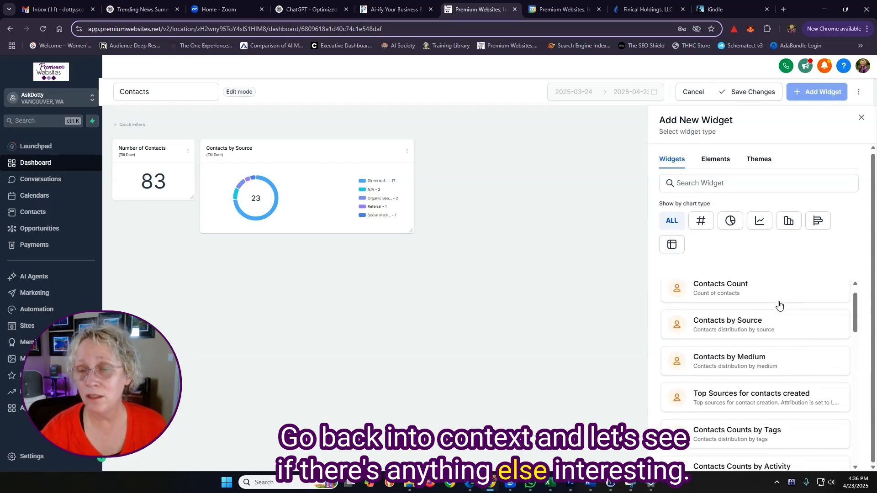
click(727, 362)
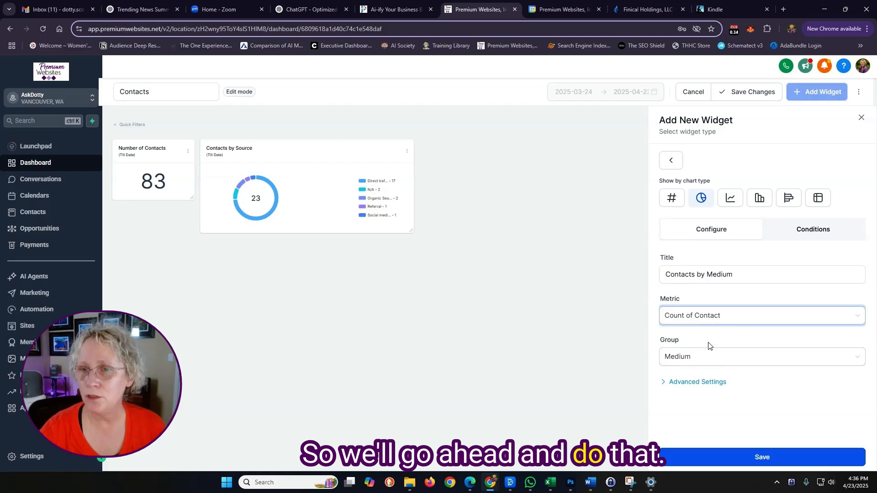
- Override the Contacts by Medium widget's date range with Till Date in its advanced settings and save the widget
click(713, 383)
scroll(731, 387, down, 3)
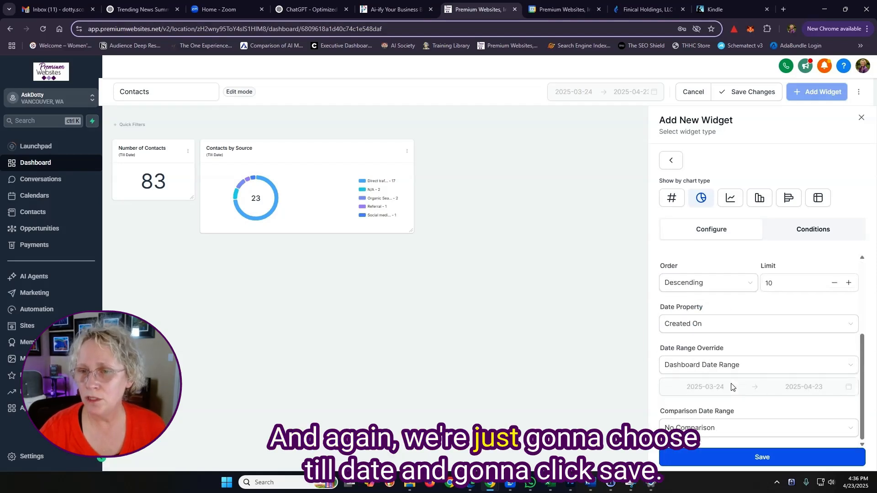
click(694, 372)
click(687, 329)
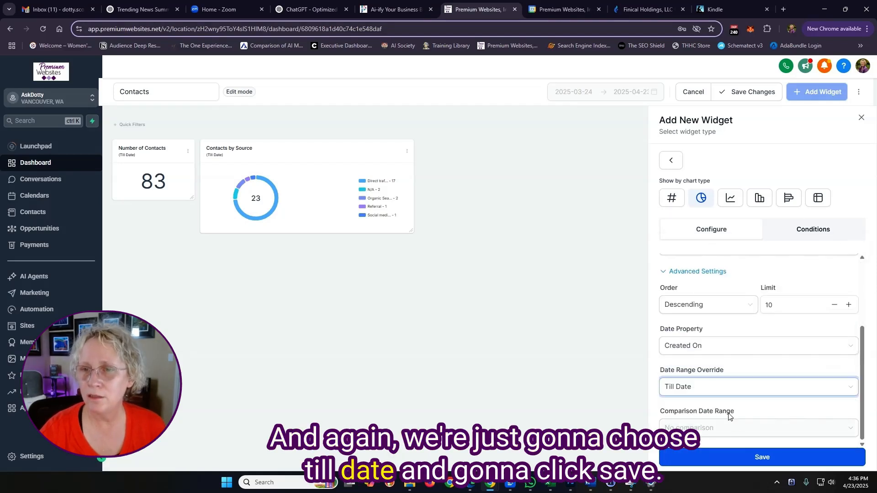
click(761, 463)
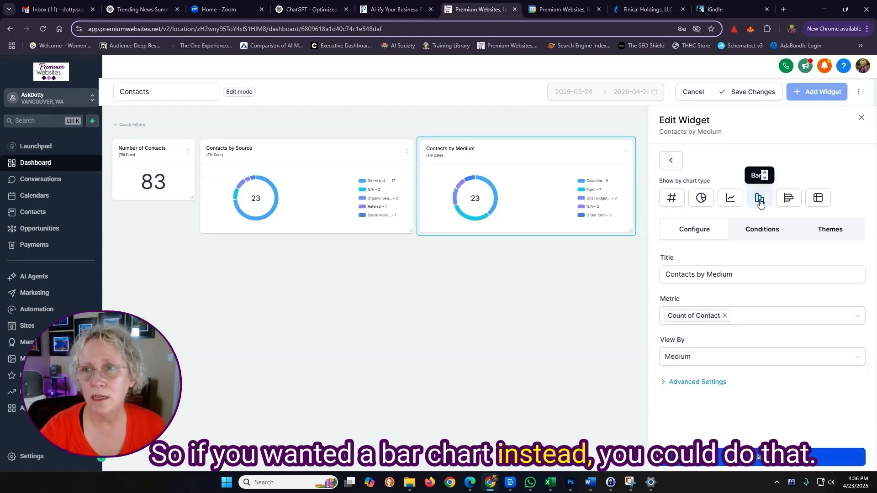
- Return to the widget library and start a new Contacts Counts by Tags widget from the Contacts category
click(671, 160)
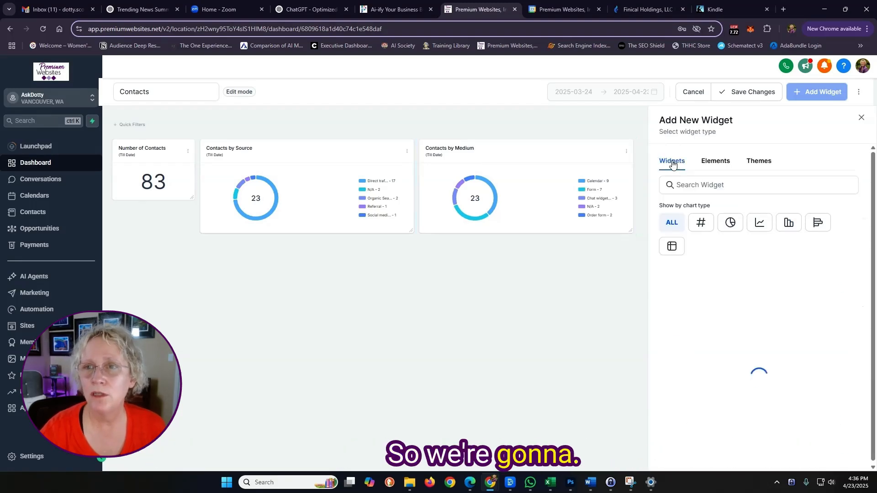
click(704, 293)
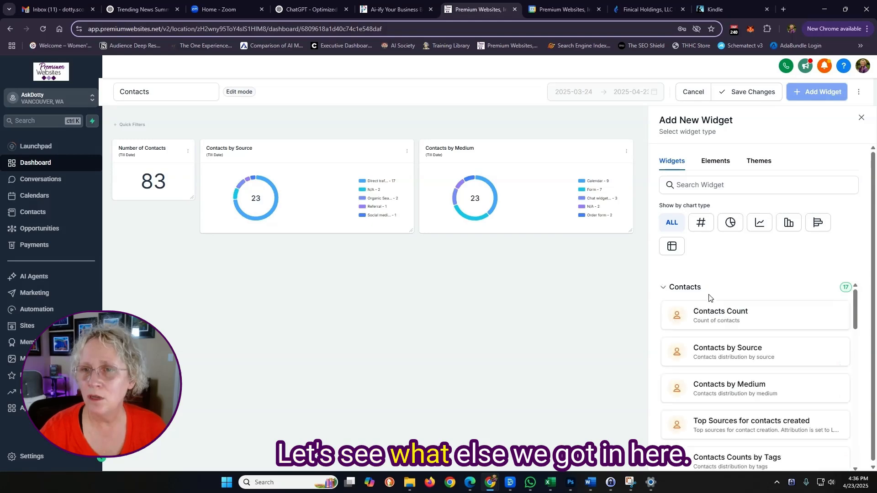
scroll(744, 345, down, 3)
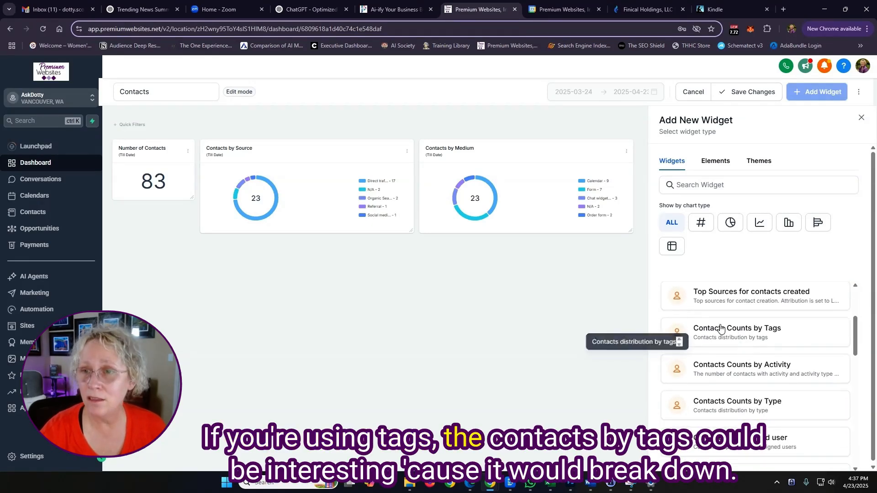
click(737, 336)
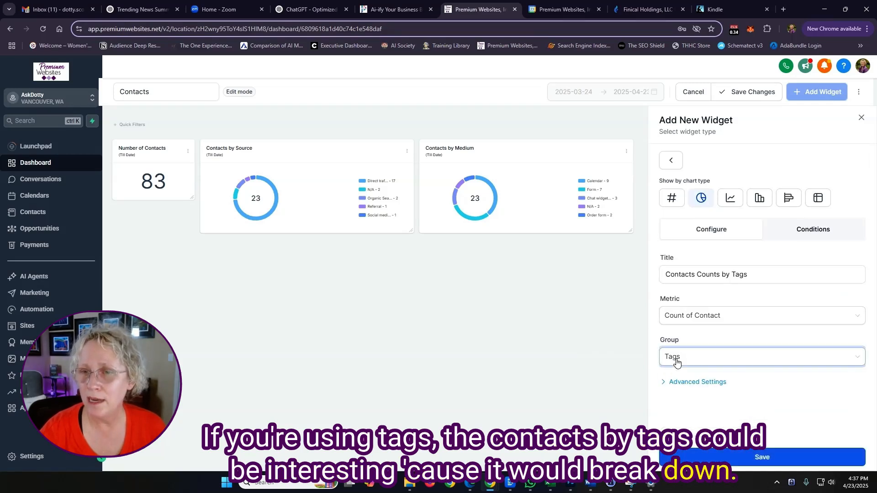
- Override the Contacts Counts by Tags widget's date range with Till Date in its advanced settings and save the widget
click(697, 382)
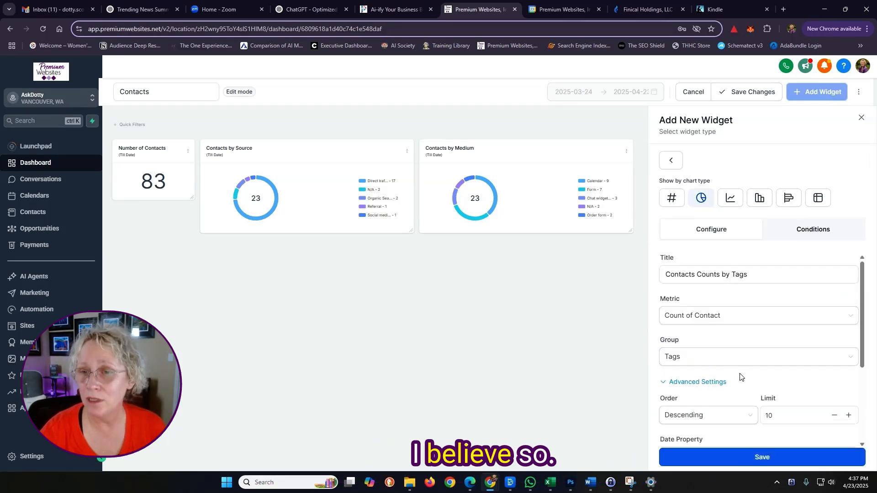
scroll(739, 372, down, 3)
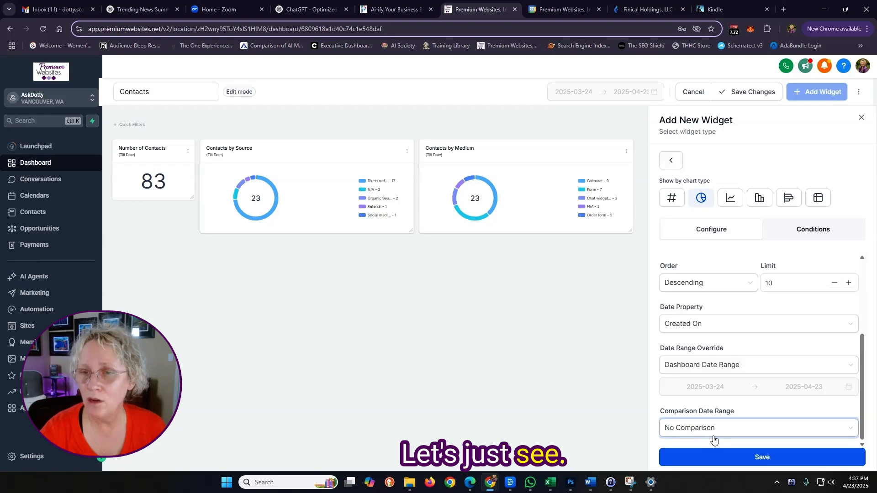
click(704, 364)
scroll(702, 310, down, 5)
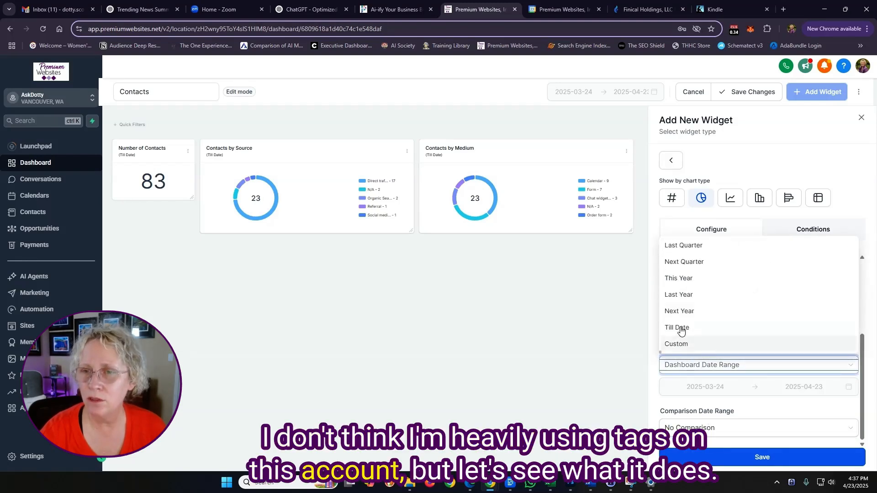
click(680, 328)
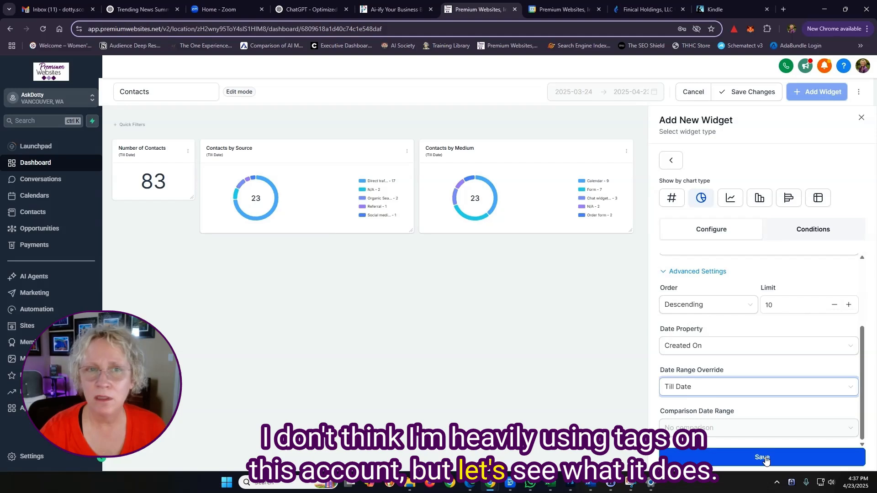
click(766, 458)
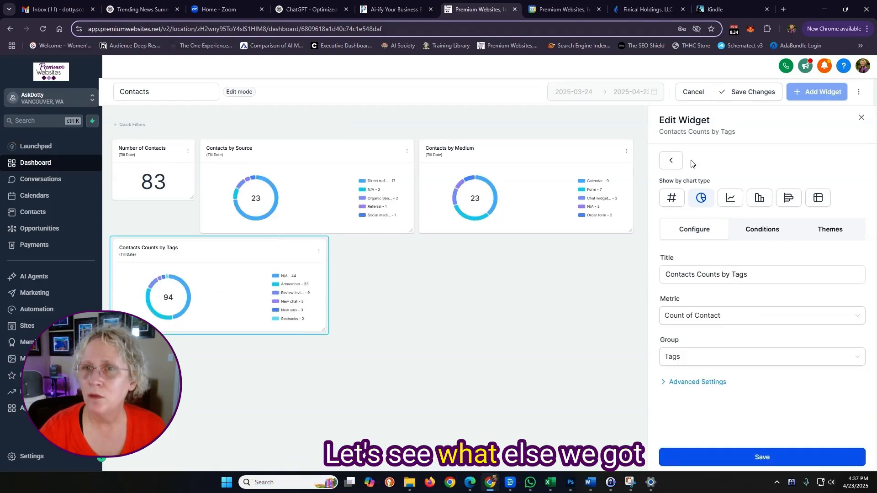
- Browse the remaining Contacts widgets in the library and start a new Contacts Count Over Time widget
click(671, 161)
click(685, 287)
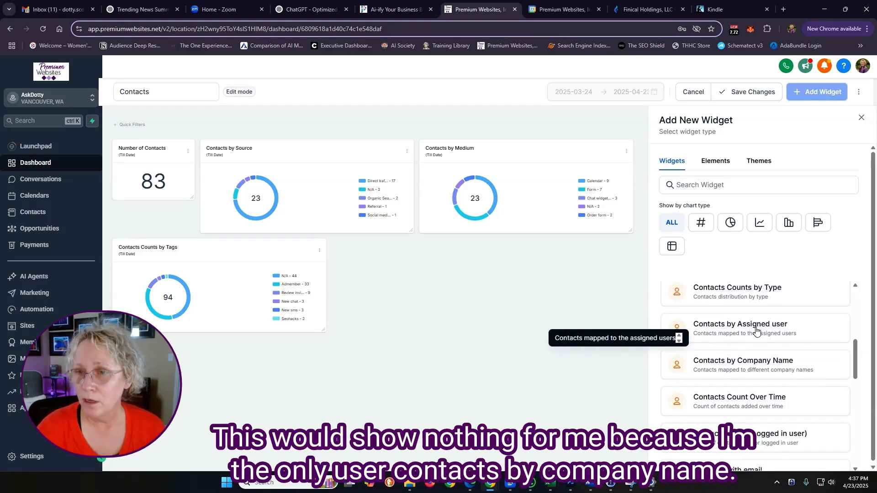
scroll(731, 329, down, 2)
scroll(738, 329, up, 1)
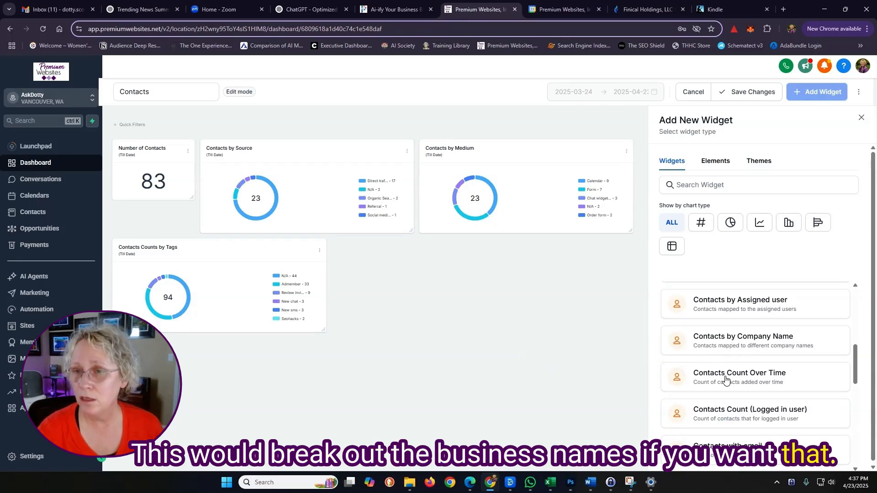
scroll(724, 347, down, 2)
click(723, 325)
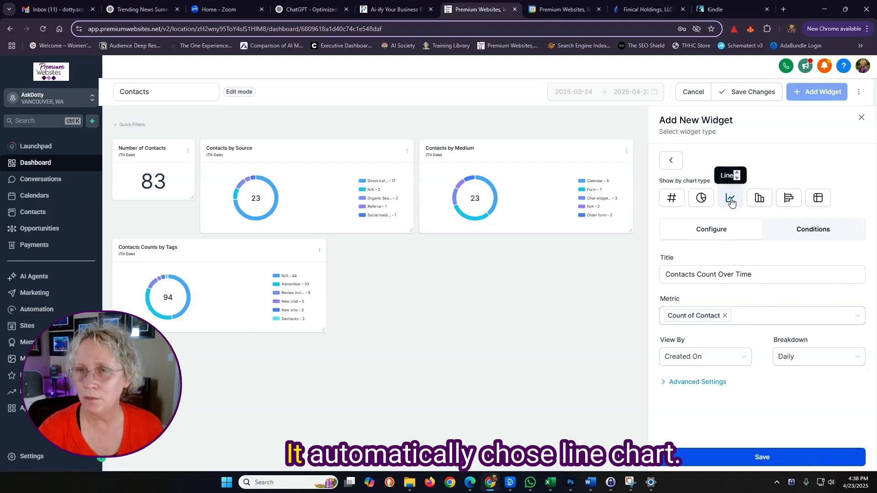
- Override the Contacts Count Over Time widget's date range with Till Date in its advanced settings and save the widget
click(697, 382)
scroll(699, 370, down, 2)
click(700, 368)
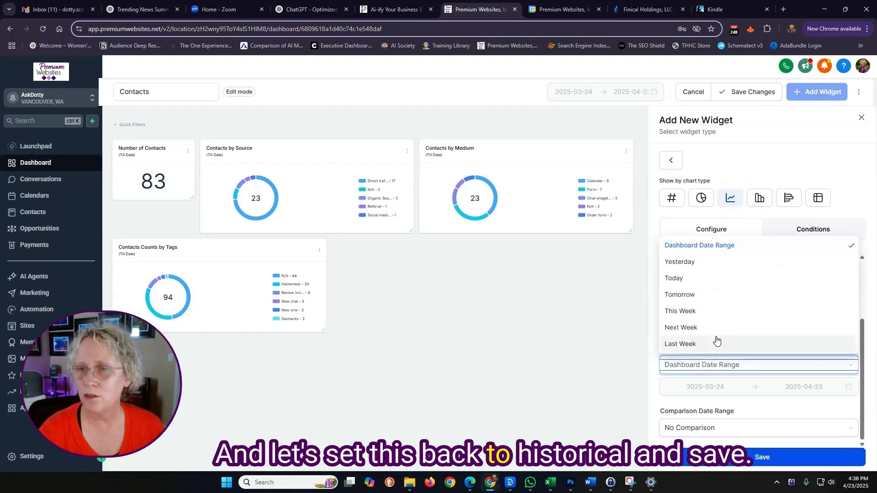
scroll(713, 340, down, 4)
click(692, 332)
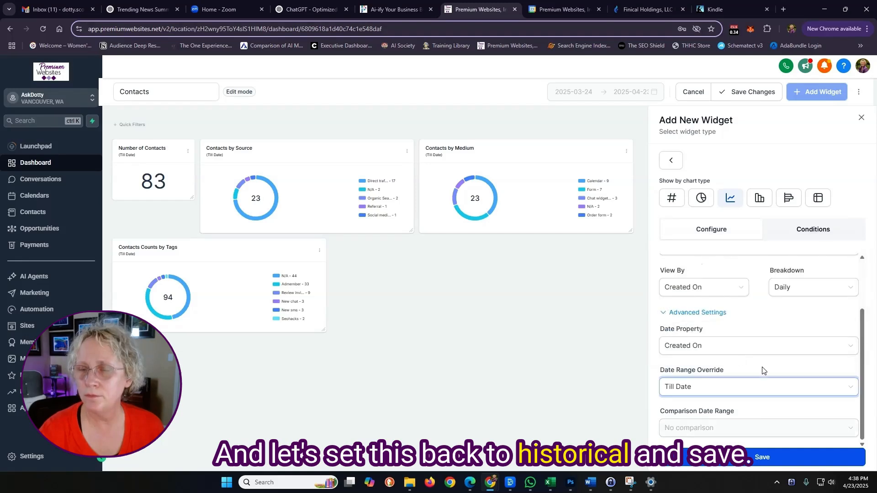
click(768, 461)
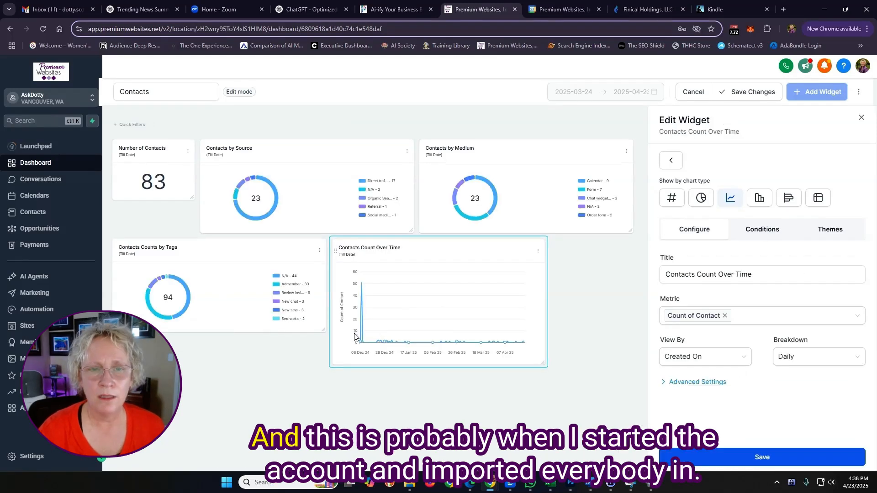
- Inspect the early data points of the Contacts Count Over Time chart and close the widget editing pane
mouse_move(363, 287)
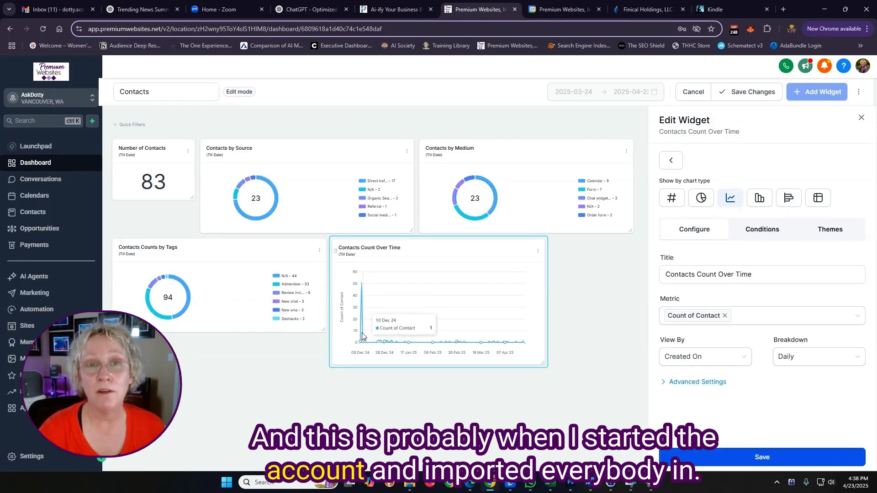
click(615, 234)
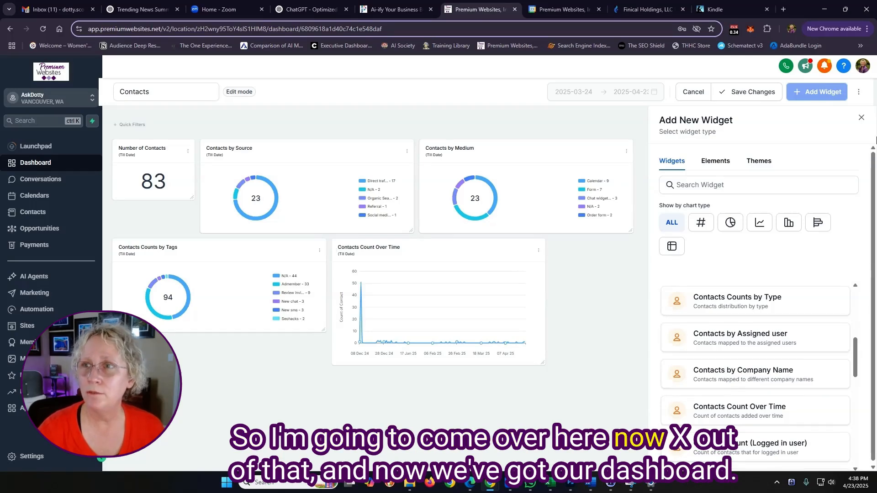
click(862, 118)
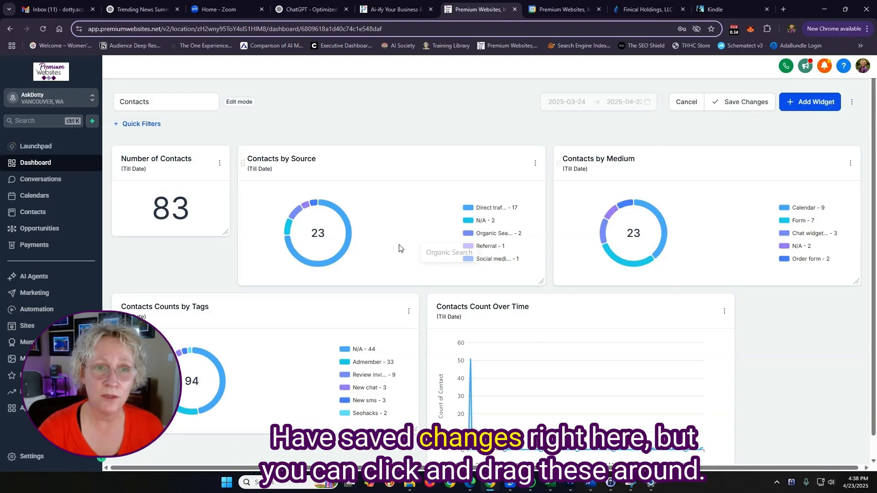
- Rearrange the second row so Contacts Count Over Time comes before Contacts Counts by Tags, and save the dashboard changes
drag(534, 315, 373, 193)
drag(361, 356, 387, 191)
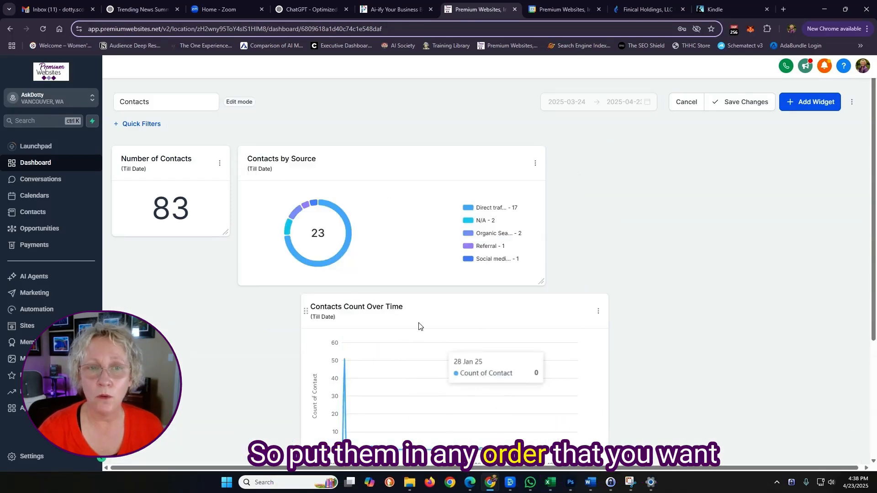
drag(418, 322, 252, 214)
drag(292, 355, 660, 308)
scroll(547, 333, up, 1)
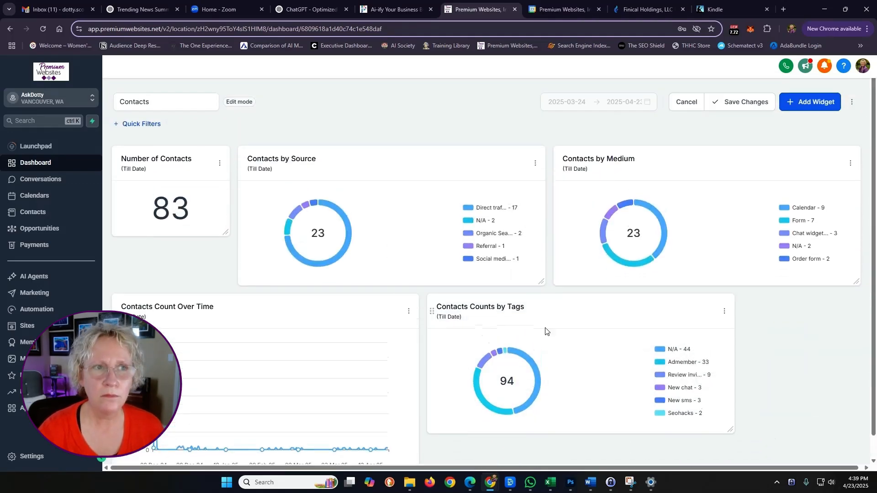
click(750, 103)
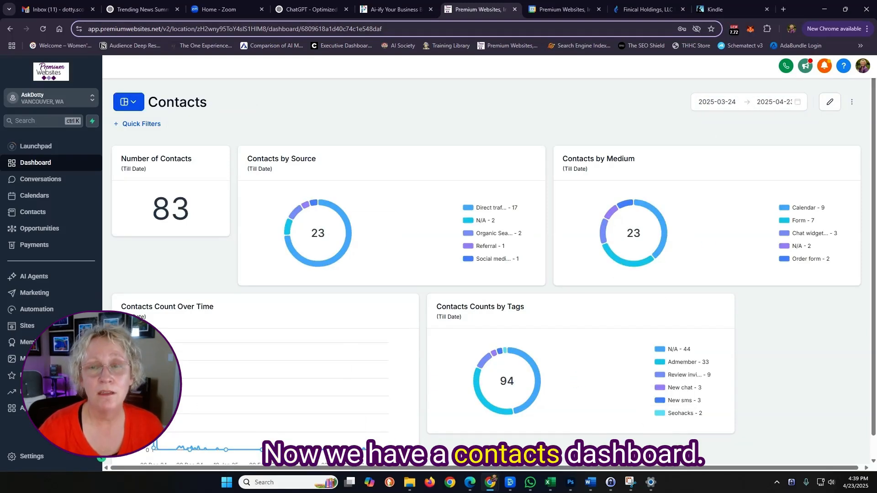
- Switch to the Premium Websites, Inc. sub-account and review the opportunity, funnel, stage and contact widgets on its dashboard
click(37, 99)
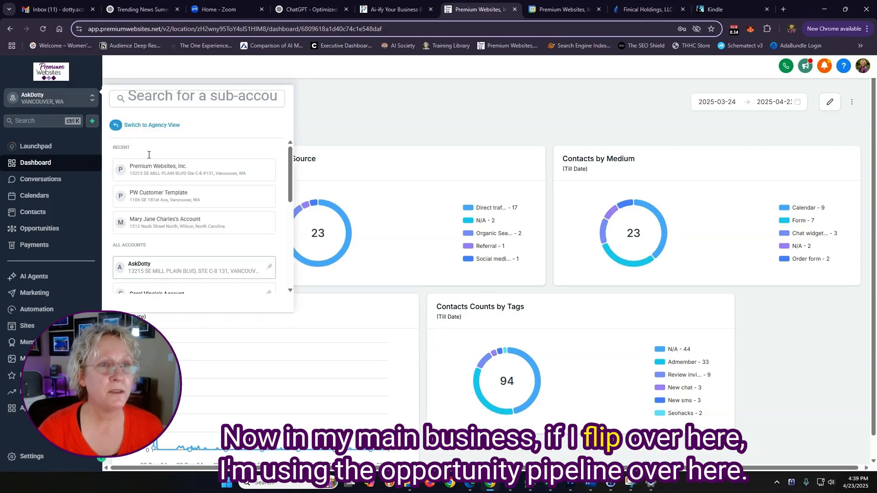
click(153, 174)
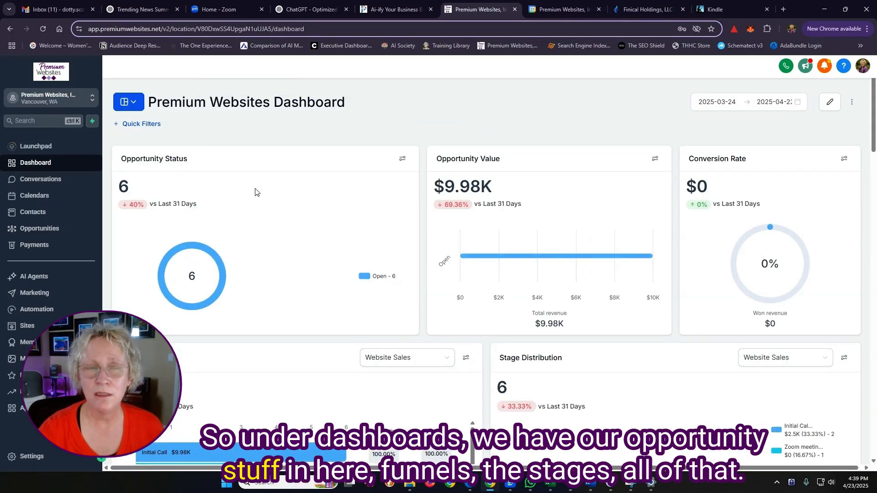
scroll(484, 228, down, 2)
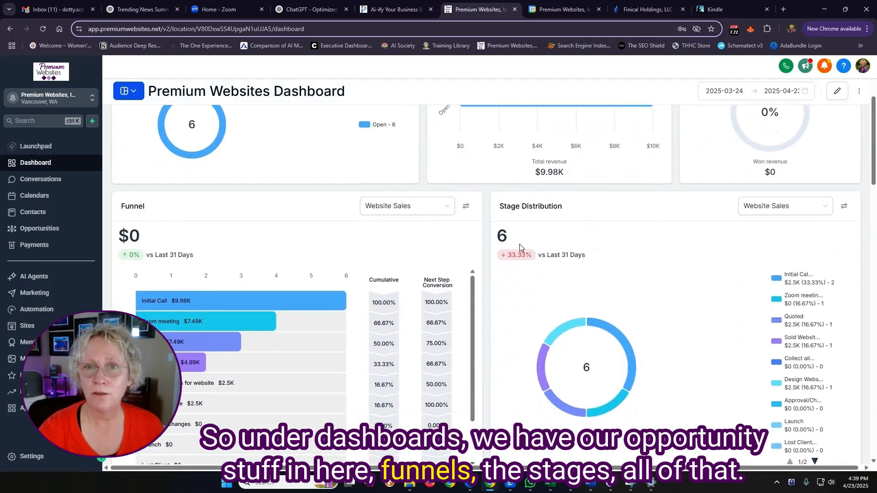
scroll(519, 249, down, 4)
scroll(622, 249, down, 4)
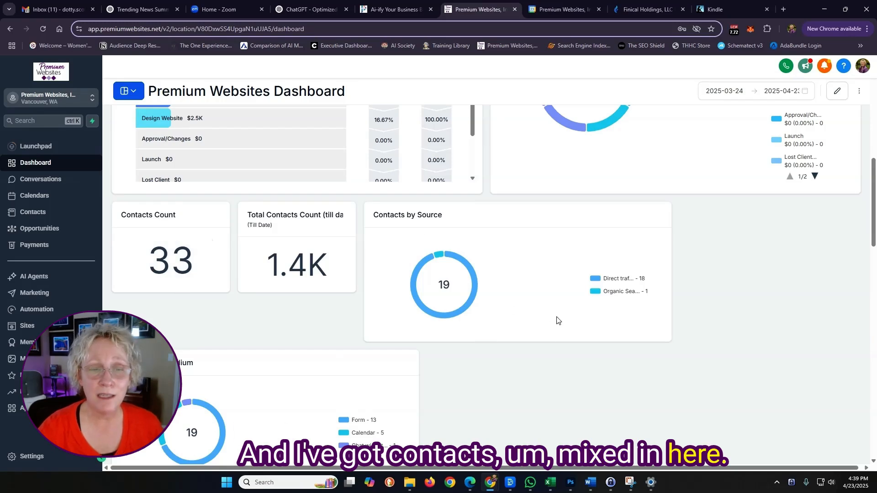
scroll(557, 319, down, 4)
scroll(555, 319, up, 5)
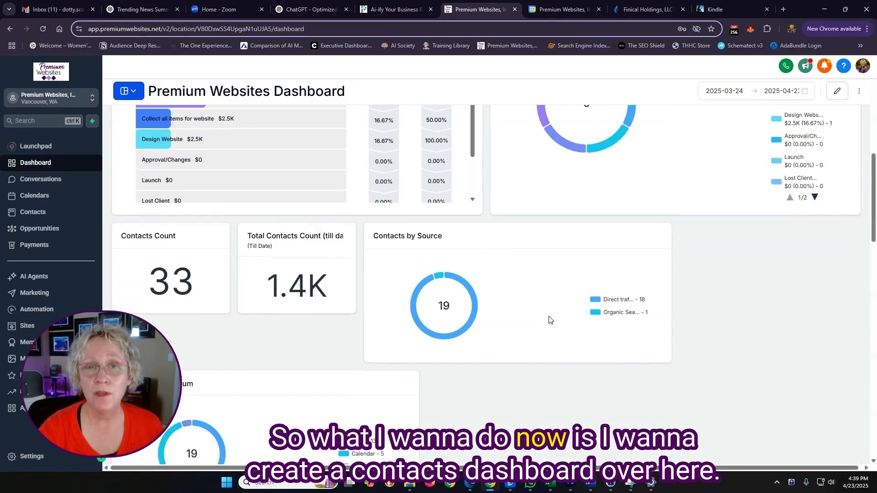
scroll(543, 318, up, 8)
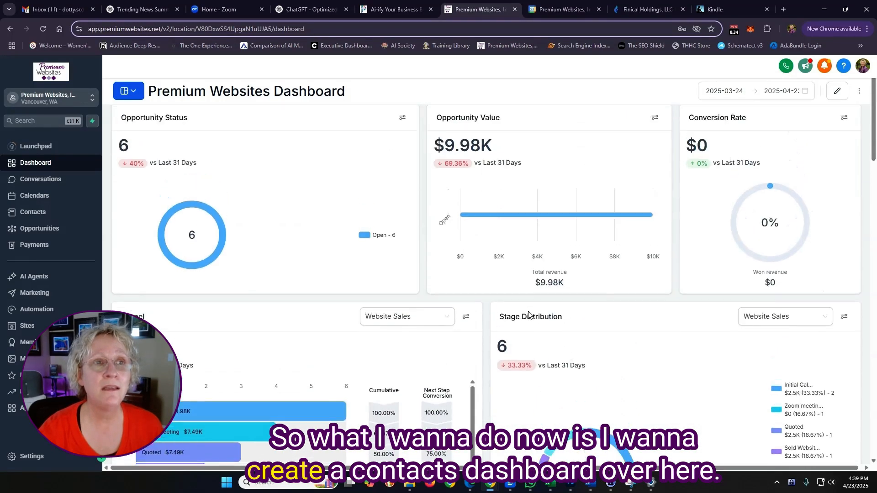
scroll(529, 314, up, 1)
- Open one of the unused dashboards for editing and rename it Contacts
click(133, 105)
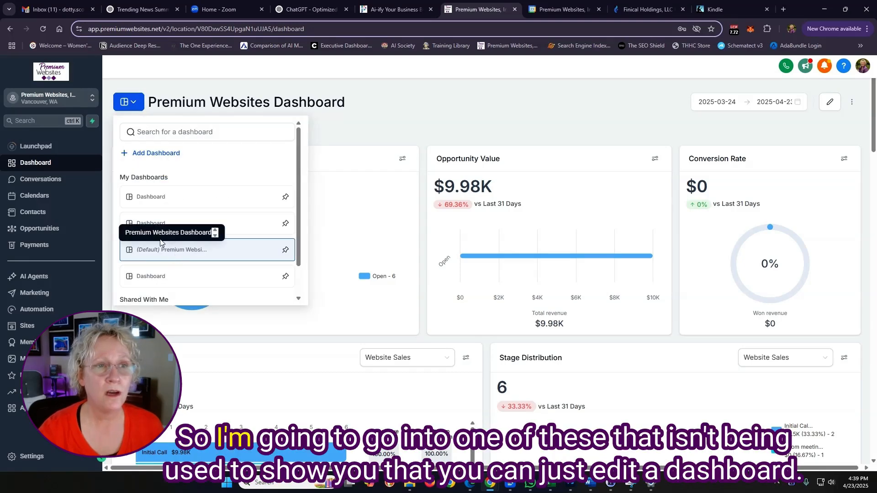
click(157, 224)
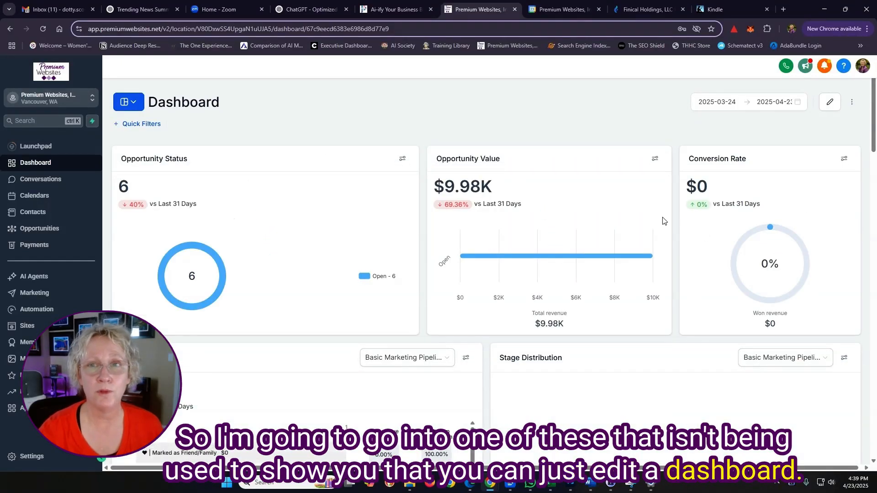
click(831, 104)
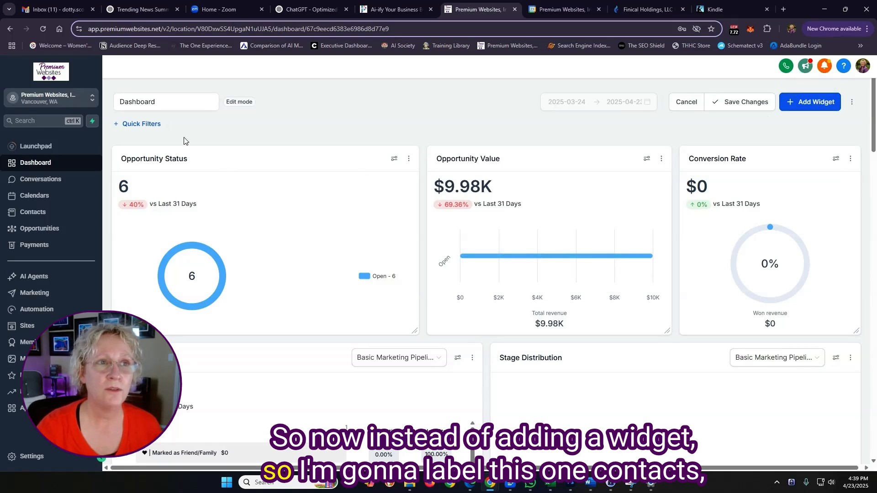
drag(171, 104, 105, 93)
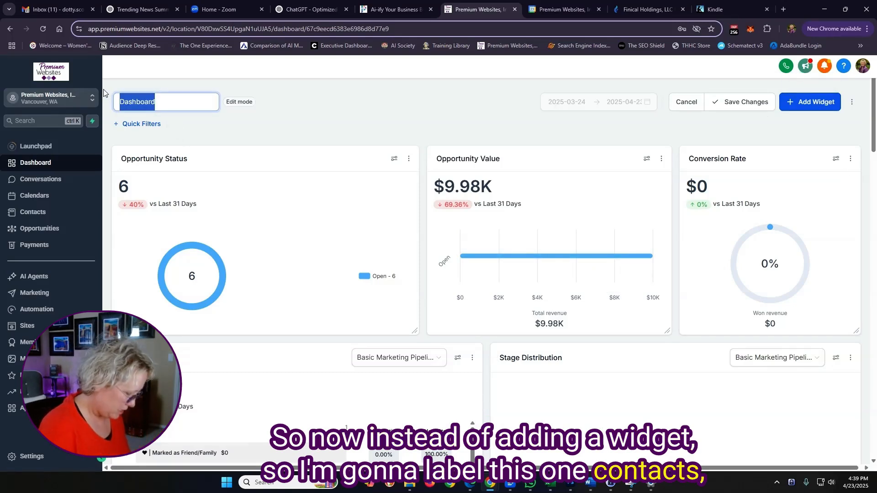
text(Contacts)
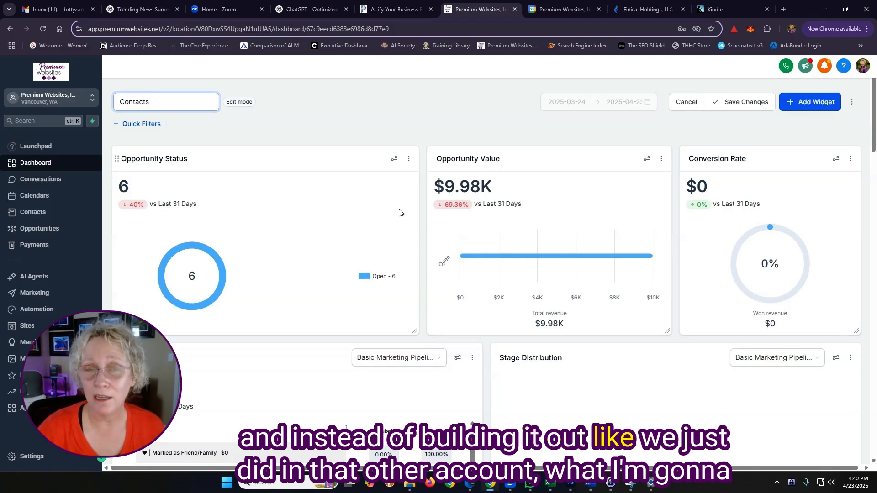
- Delete the Opportunity Status, Opportunity Value, Conversion Rate, Funnel, Stage Distribution and Tasks widgets from the dashboard
click(409, 159)
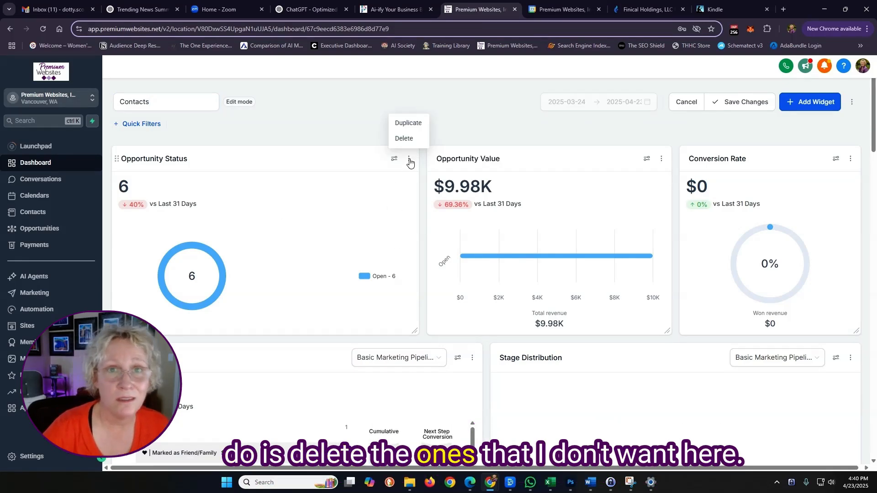
click(404, 139)
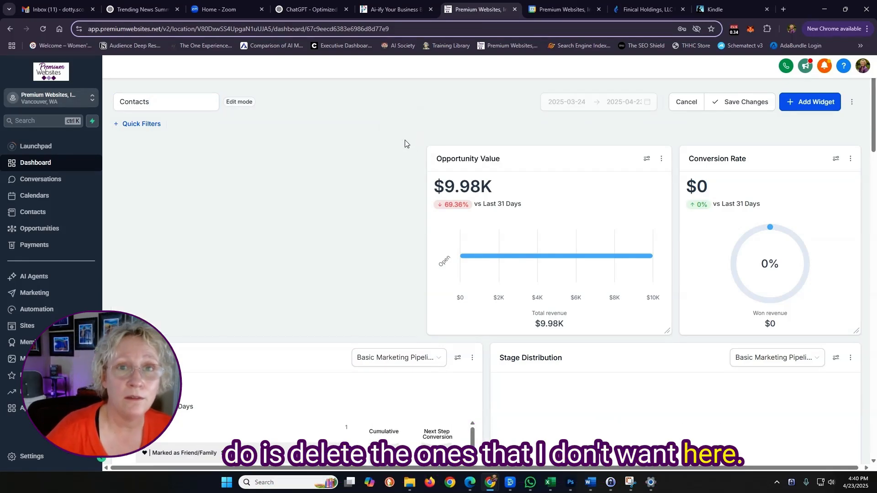
click(662, 160)
click(658, 139)
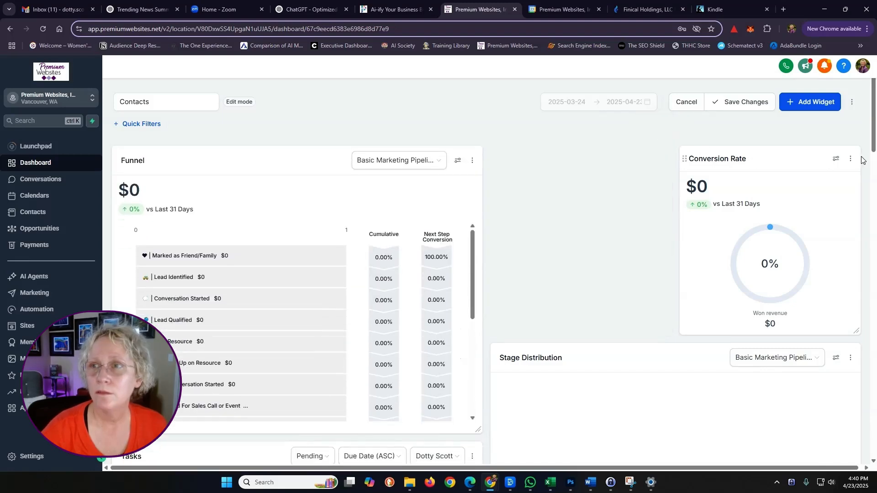
click(845, 138)
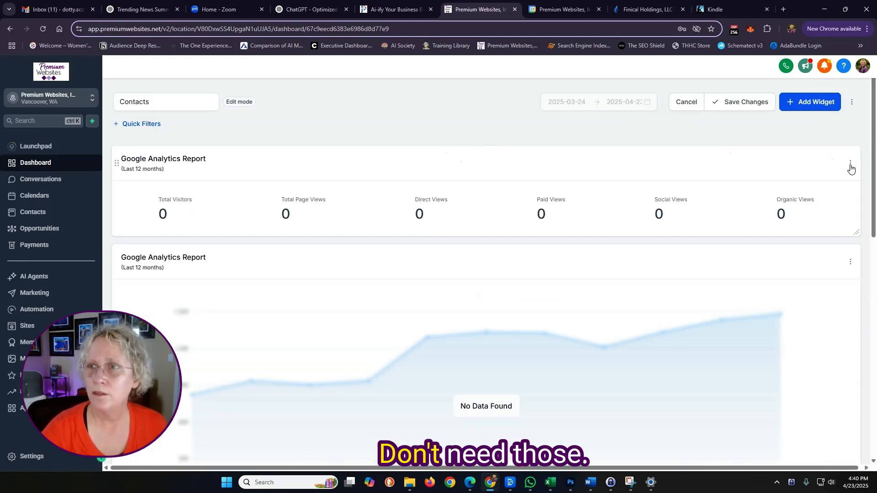
- Delete the Google Analytics, Google Business and Google Ads report widgets, clearing everything left on the dashboard
click(851, 163)
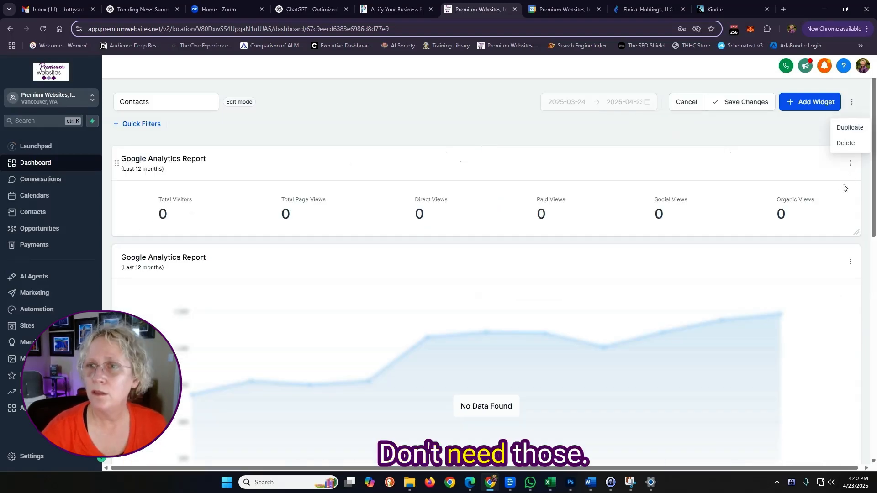
click(846, 143)
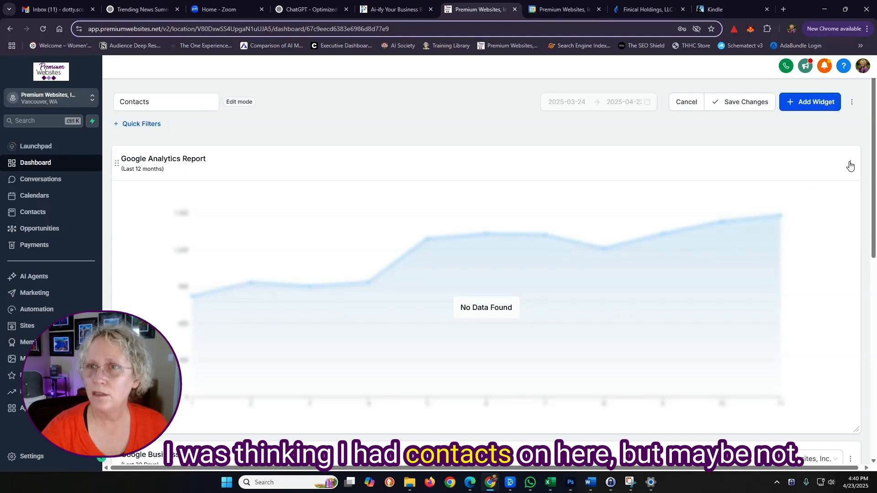
click(850, 164)
click(847, 143)
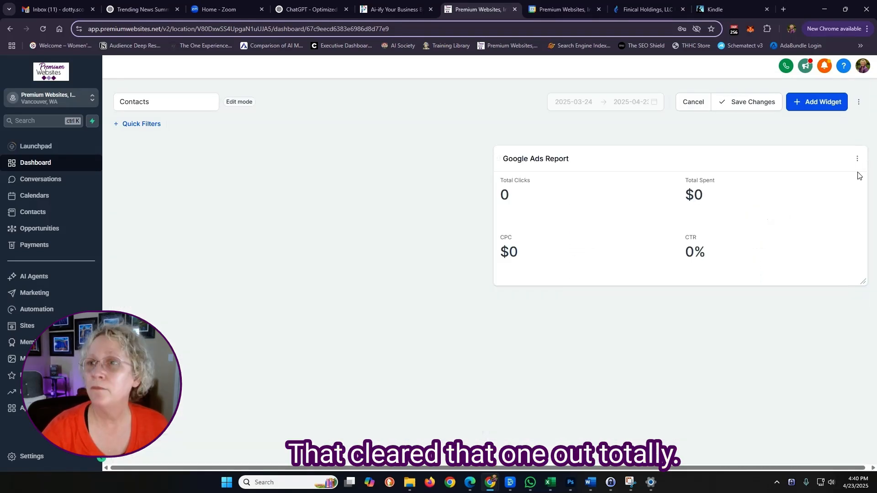
click(857, 160)
click(838, 140)
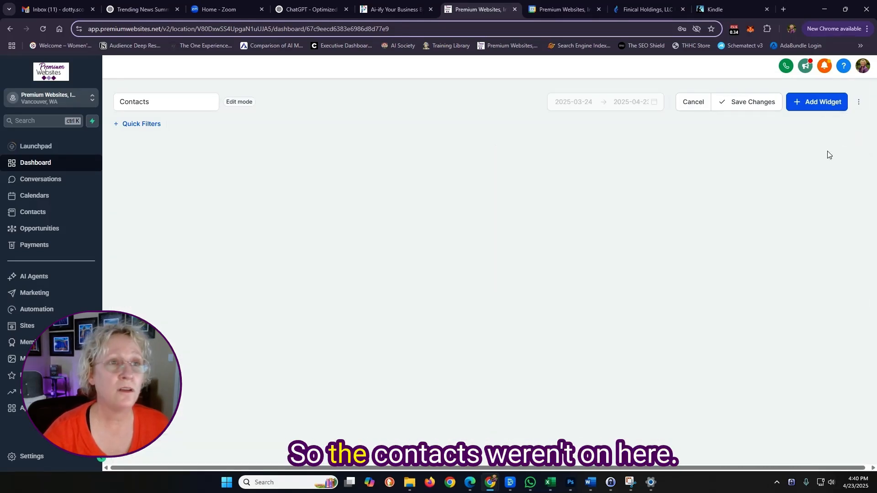
- Start a new Contacts Count widget from the Contacts widget category
click(812, 100)
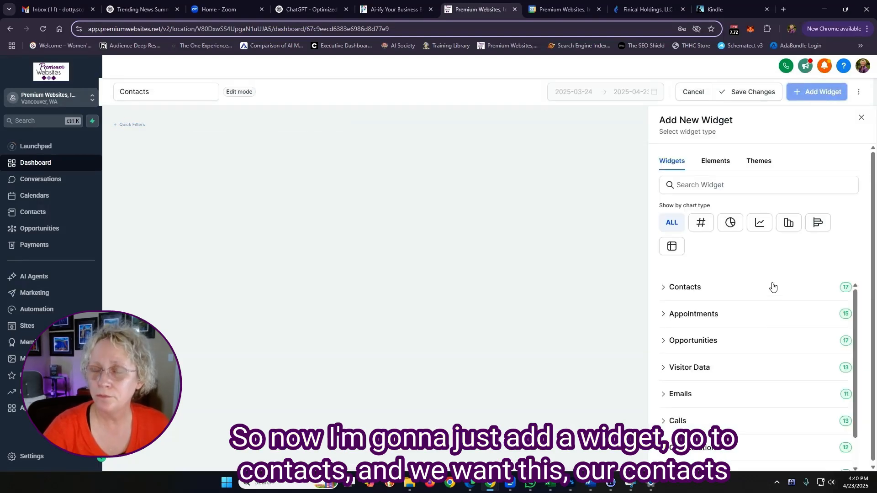
scroll(772, 286, down, 1)
scroll(682, 293, up, 1)
click(744, 288)
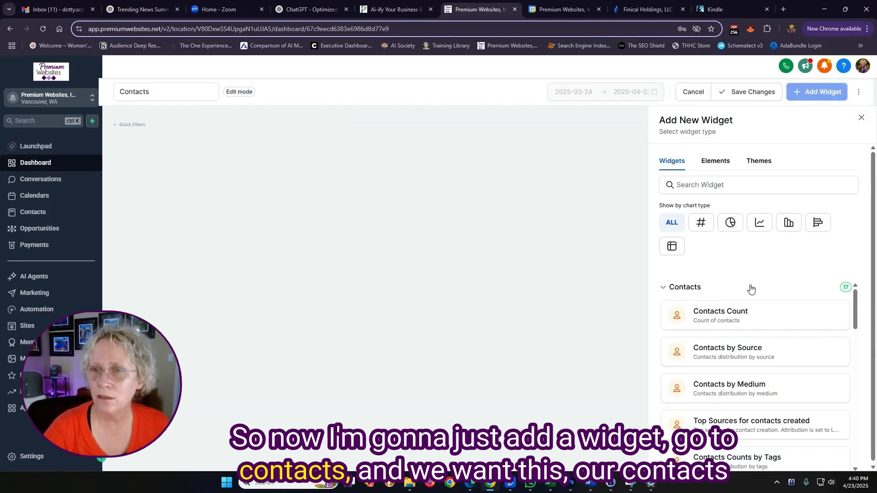
click(721, 316)
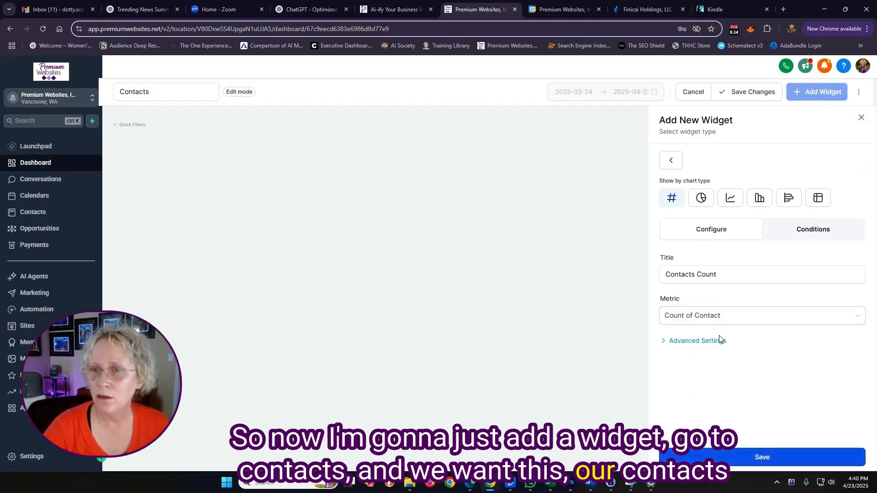
- Override the Contacts Count widget's date range with Till Date in its advanced settings and save the widget
click(693, 342)
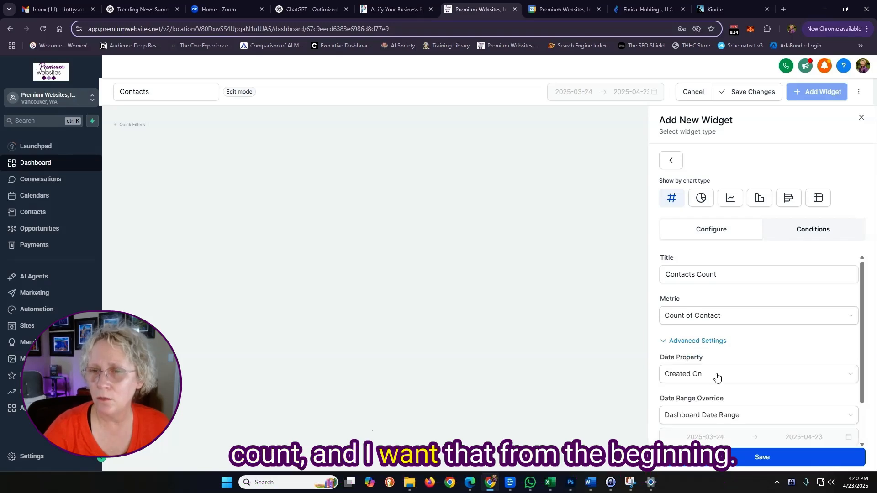
scroll(716, 375, down, 1)
click(709, 365)
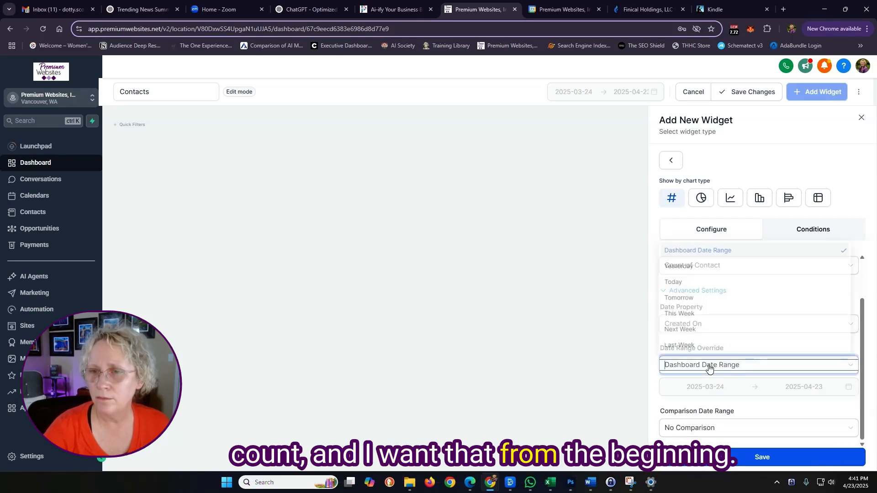
scroll(708, 330, down, 2)
scroll(708, 330, down, 2)
click(689, 329)
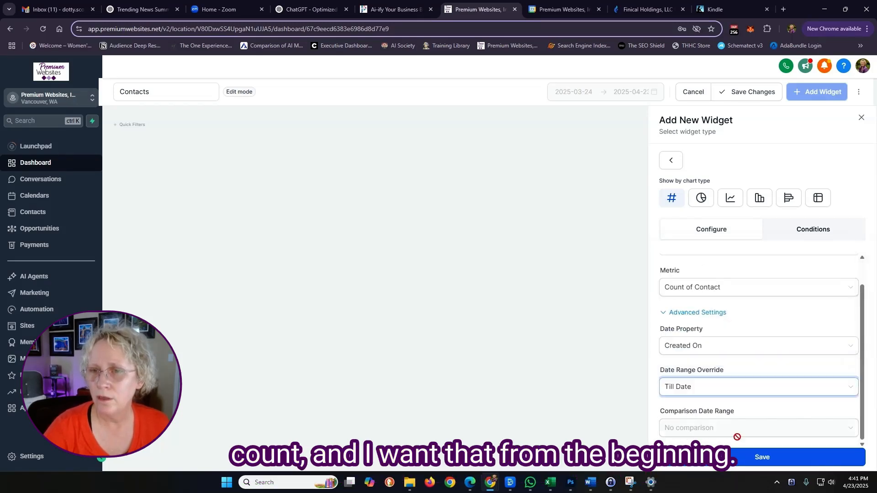
click(766, 459)
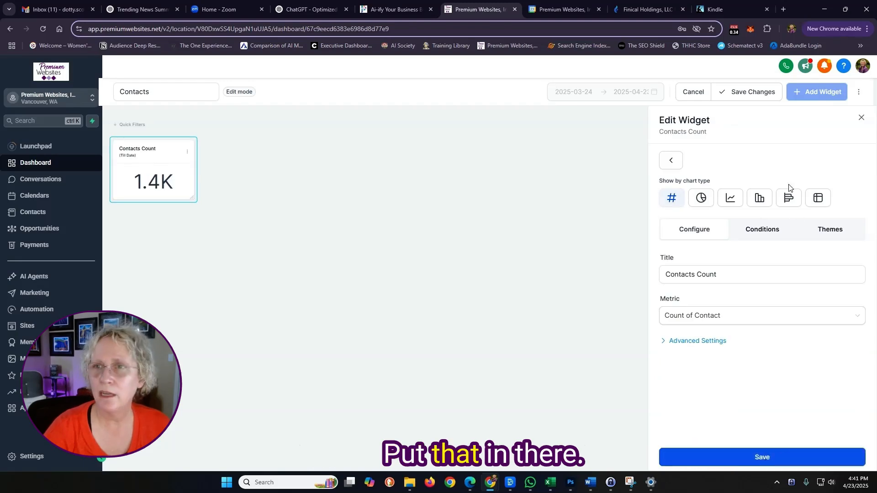
- Add a Contacts by Source widget with its date range overridden to Till Date and save it
click(671, 160)
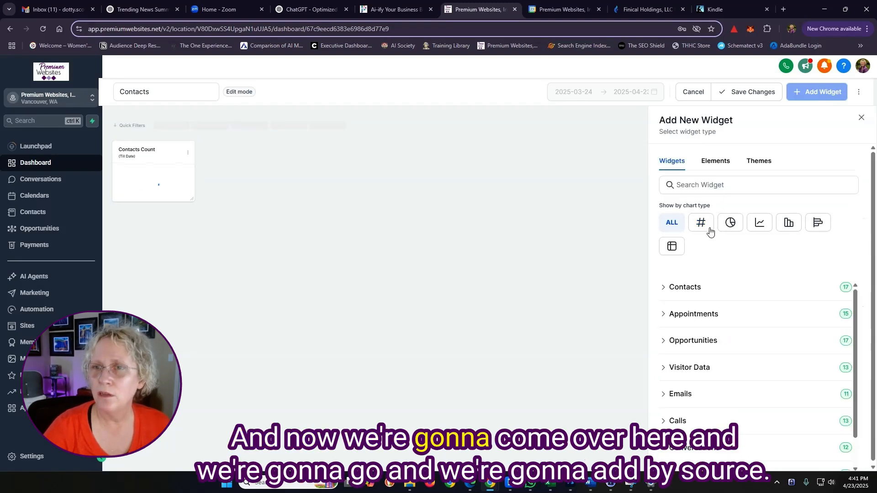
click(713, 294)
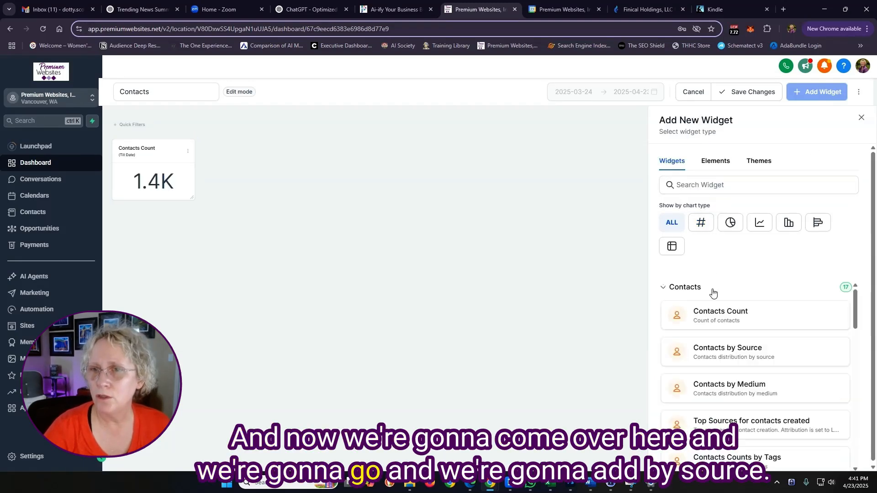
click(741, 359)
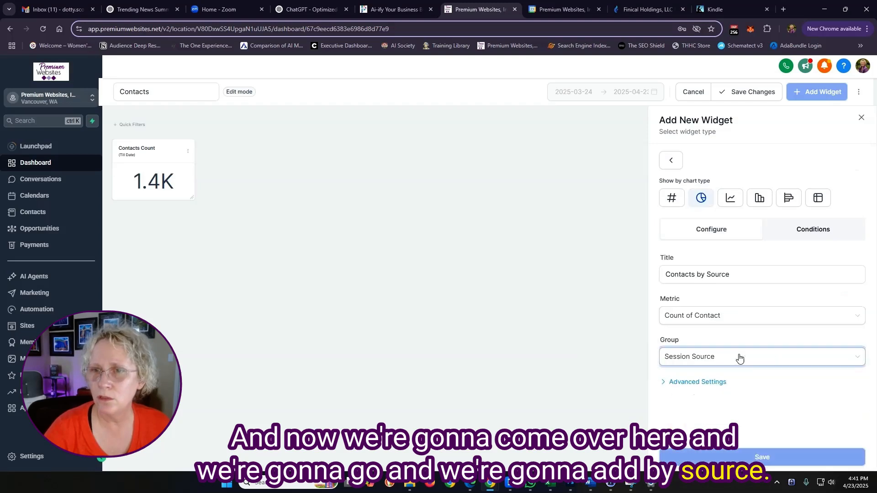
click(699, 384)
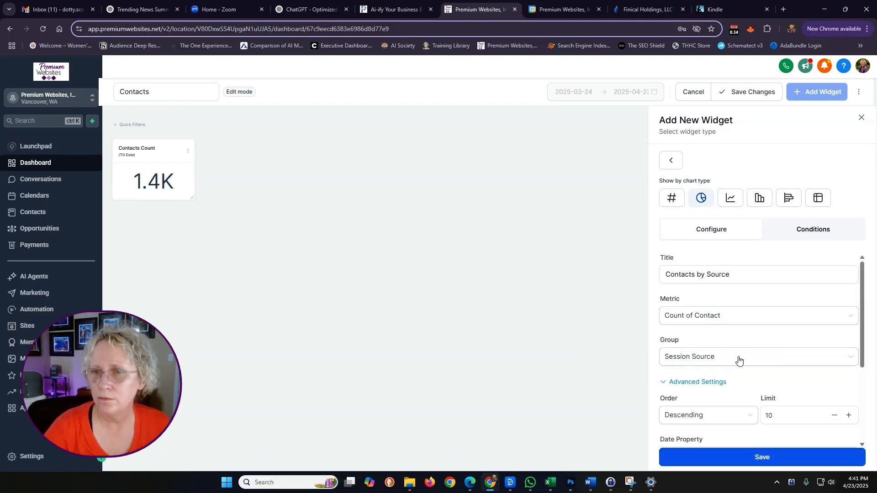
scroll(740, 360, down, 3)
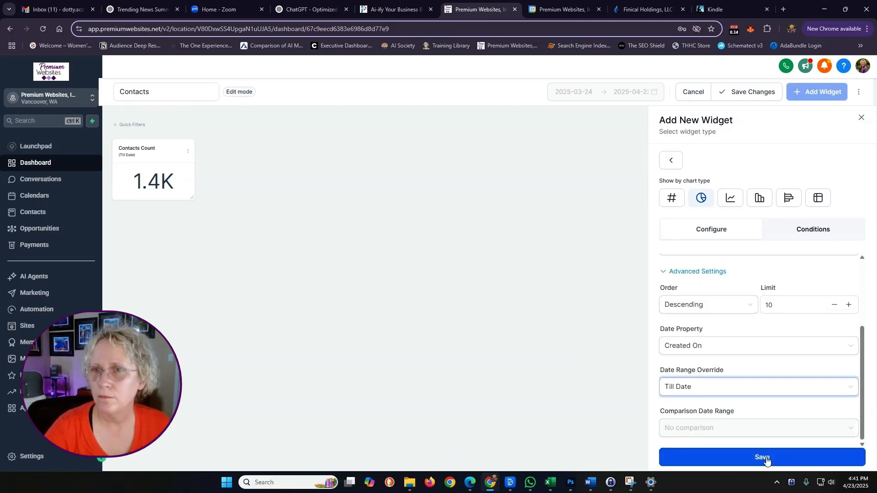
click(766, 460)
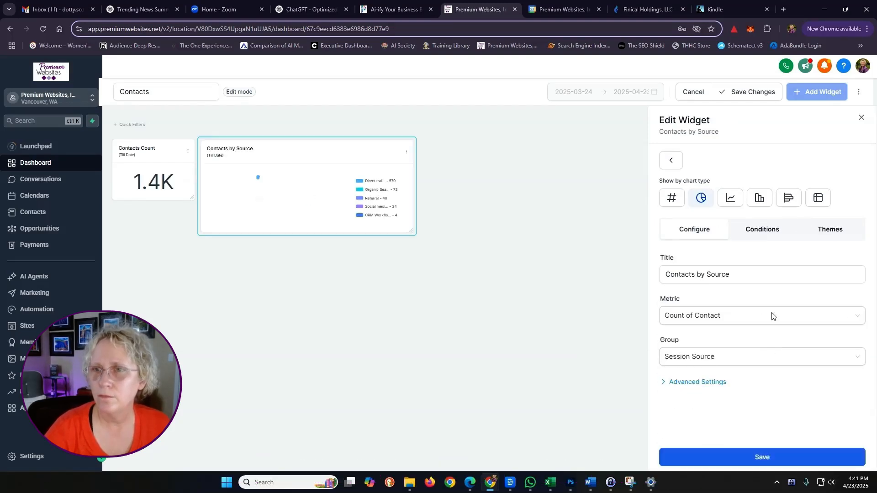
- Check the Contacts by Source widget's conditions and apply the Pink theme to it
click(764, 232)
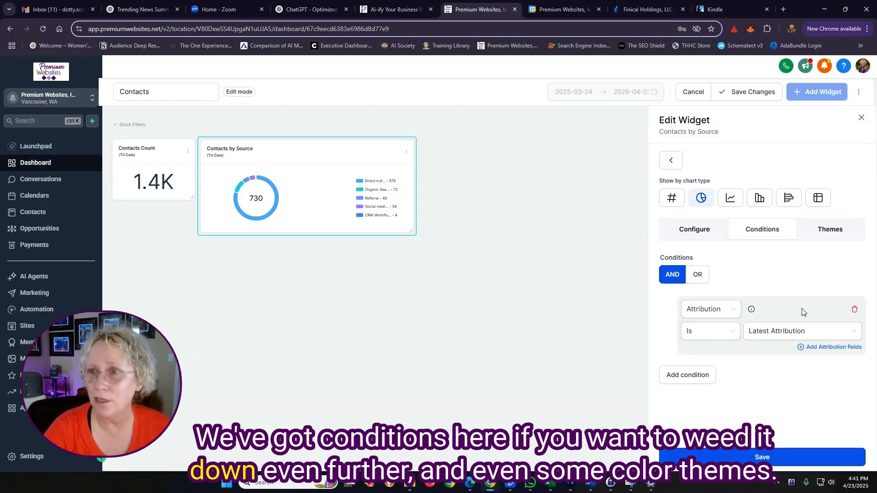
click(824, 233)
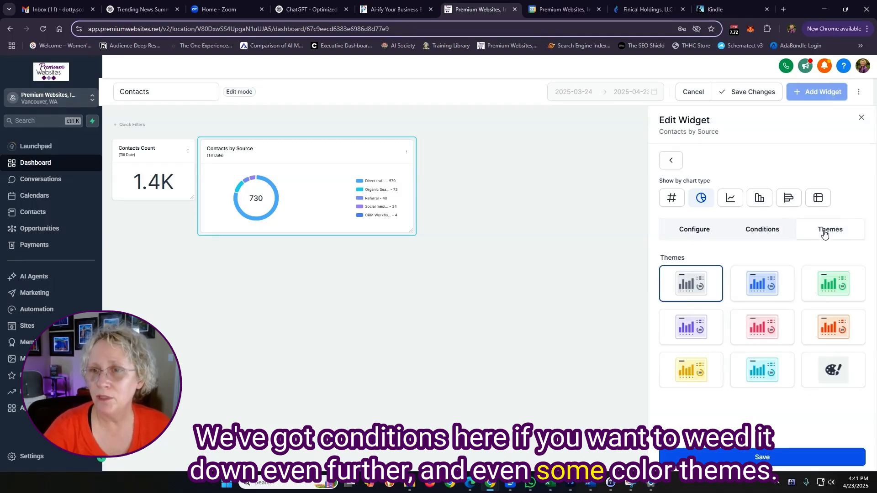
click(763, 335)
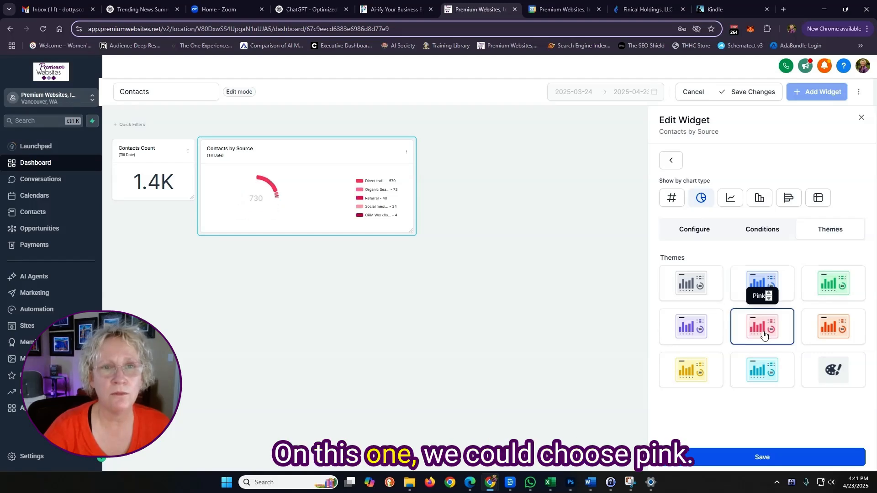
- Add a Contacts by Medium widget from the Contacts category with its date range overridden to Till Date, and save it
click(671, 161)
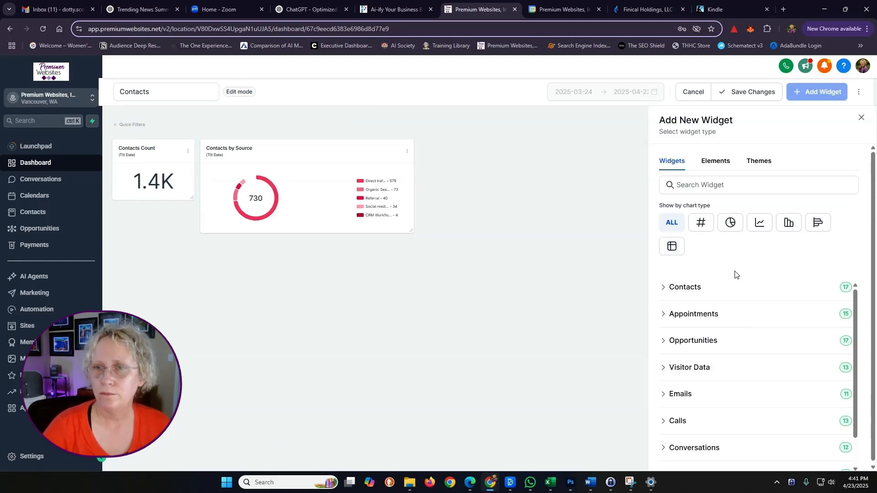
click(694, 292)
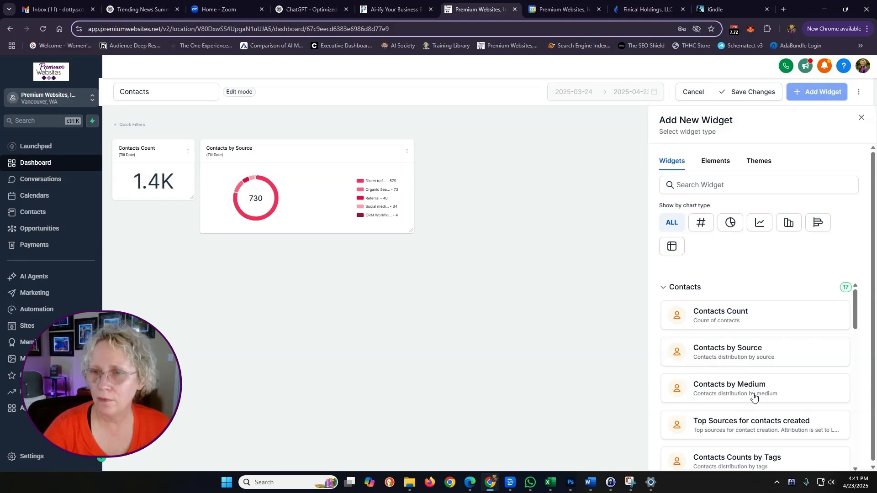
click(748, 393)
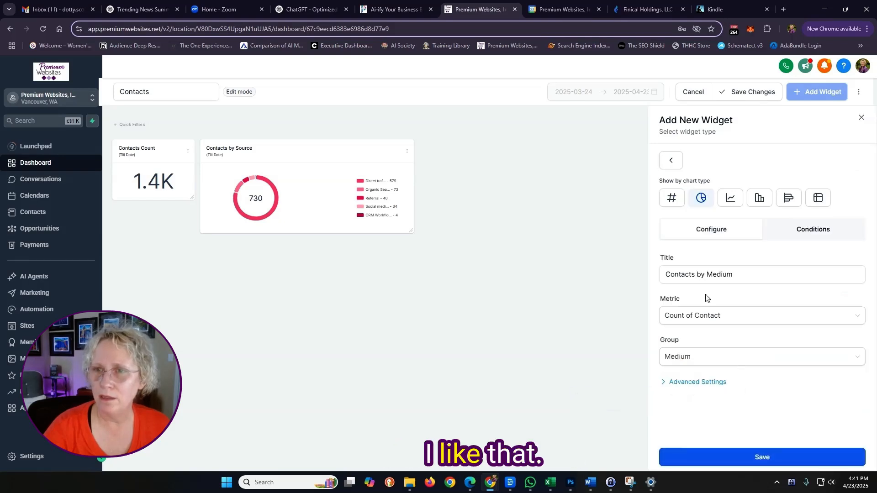
click(691, 383)
scroll(703, 365, down, 3)
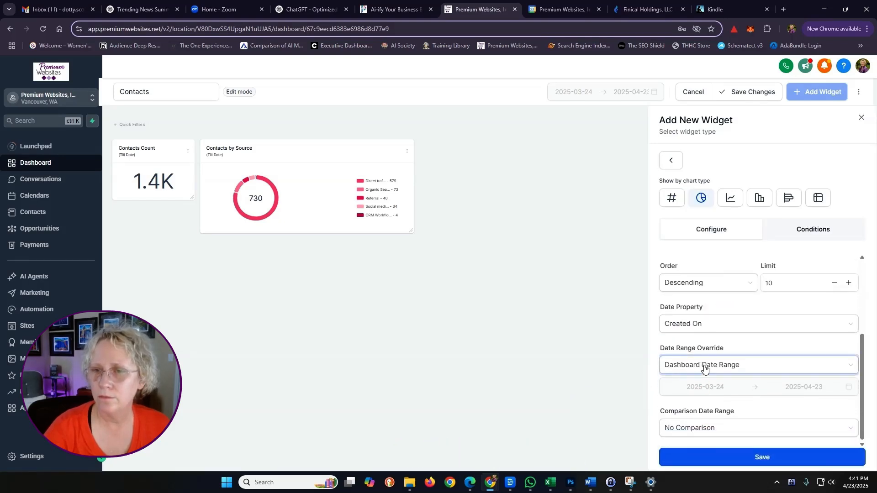
click(703, 366)
scroll(694, 305, down, 4)
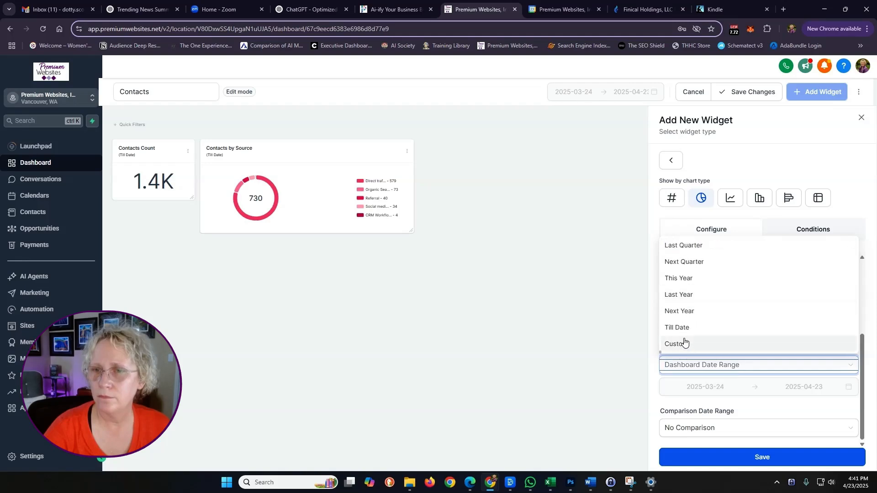
click(683, 326)
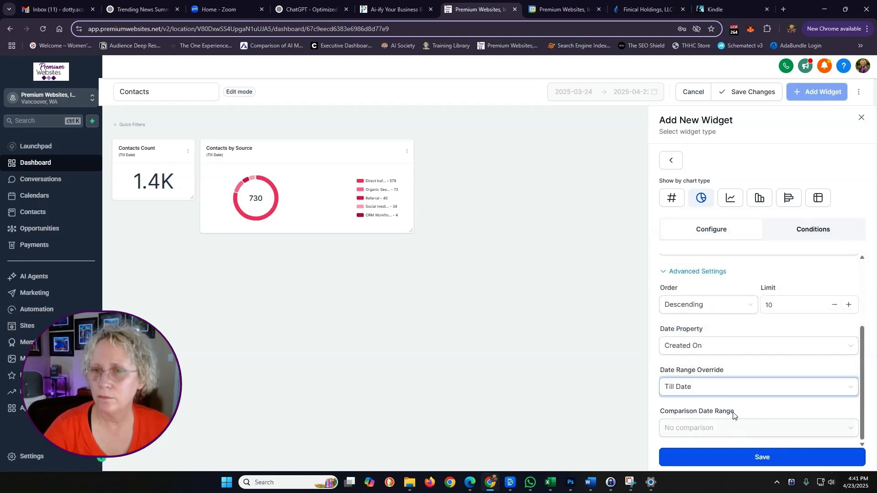
click(773, 450)
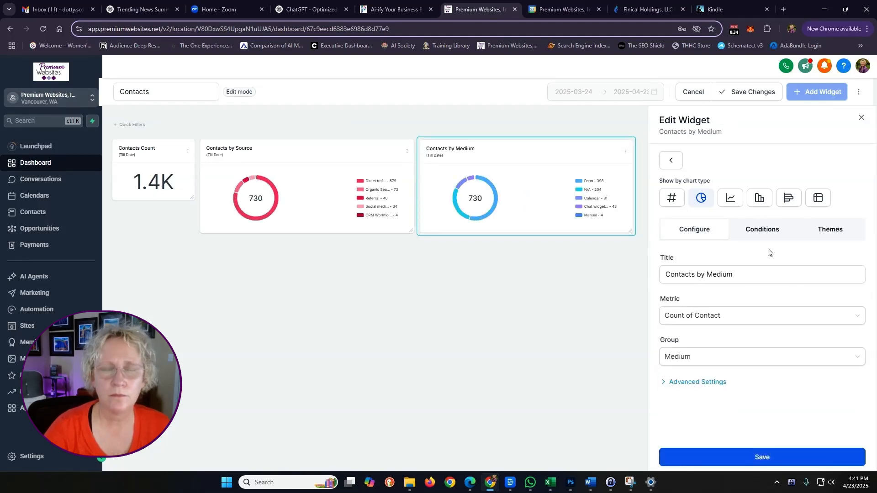
- Add a Top Sources for contacts created widget with its date range overridden to Till Date, and save it
click(673, 158)
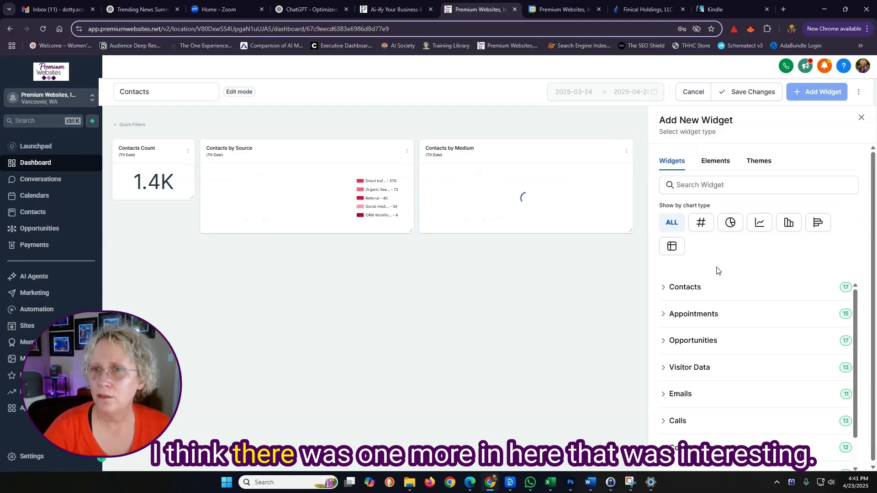
click(702, 289)
scroll(766, 354, down, 2)
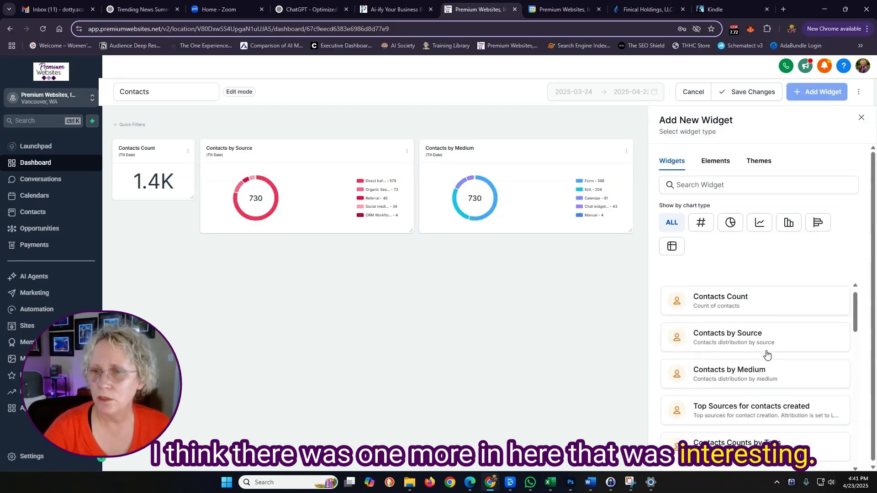
scroll(767, 354, down, 1)
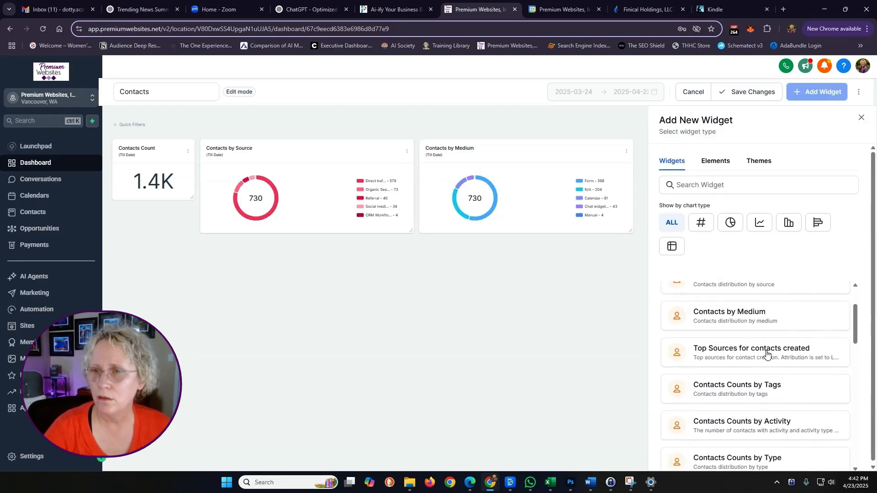
click(735, 346)
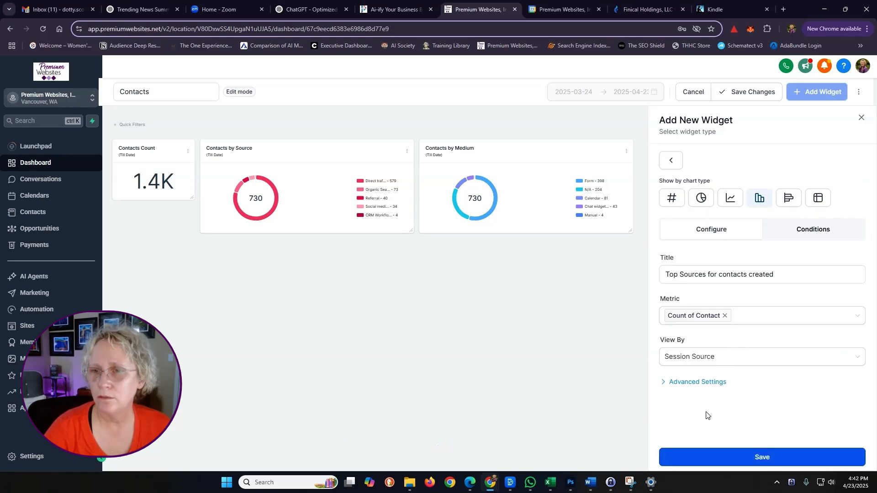
click(689, 383)
scroll(721, 377, down, 3)
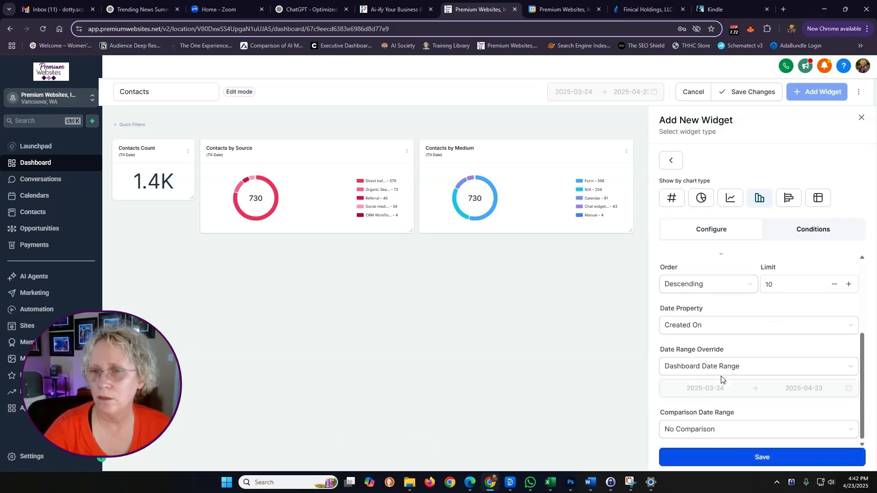
click(705, 369)
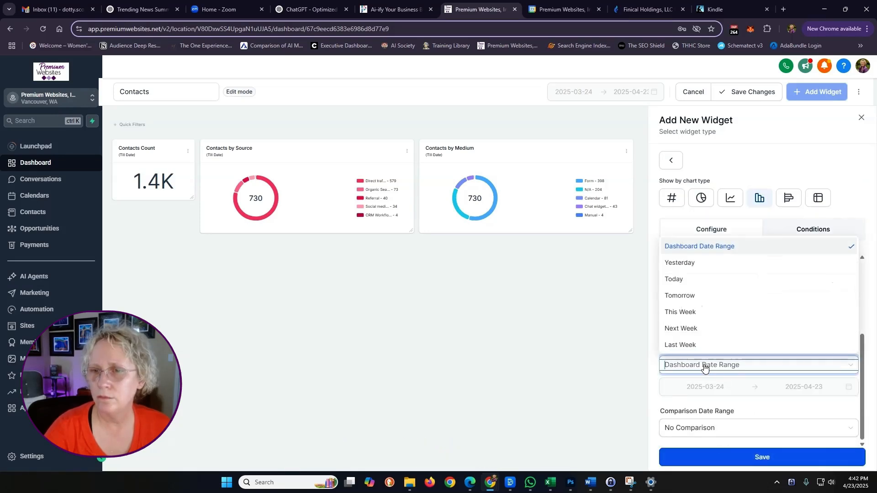
scroll(713, 311, down, 3)
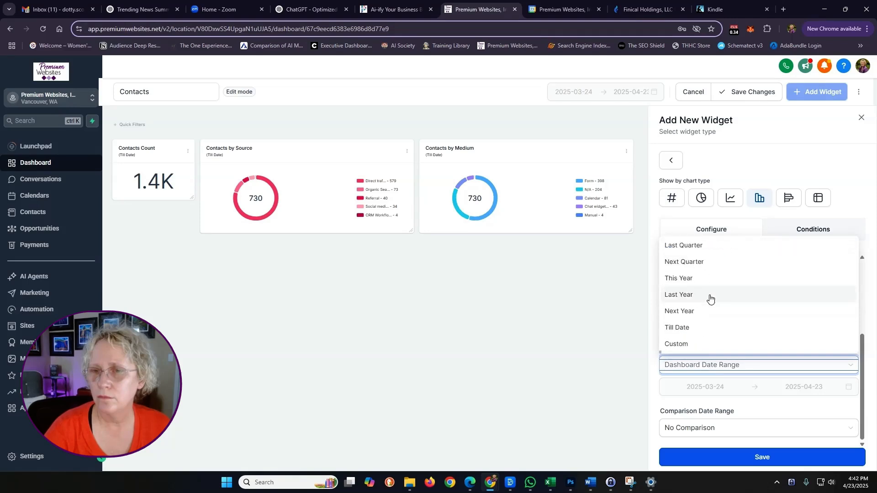
click(682, 328)
click(761, 458)
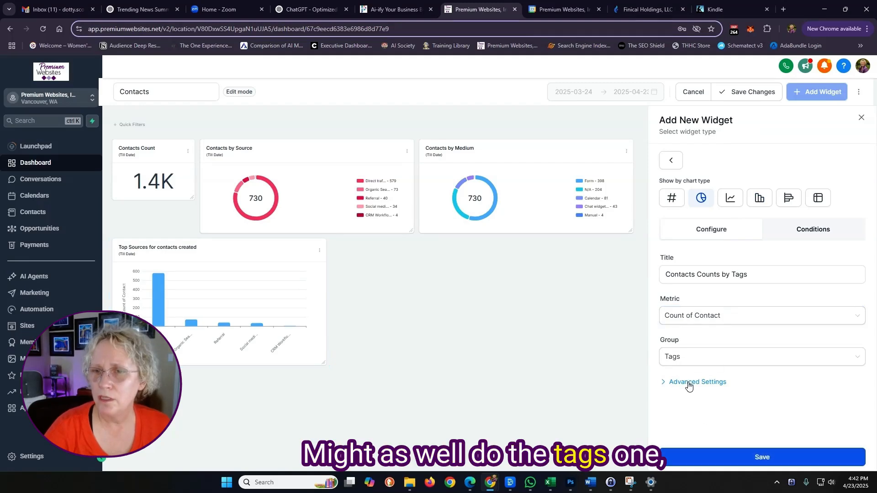
- Override the date range of the new Contacts Counts by Tags widget with Till Date and save the widget
click(689, 382)
scroll(715, 328, down, 3)
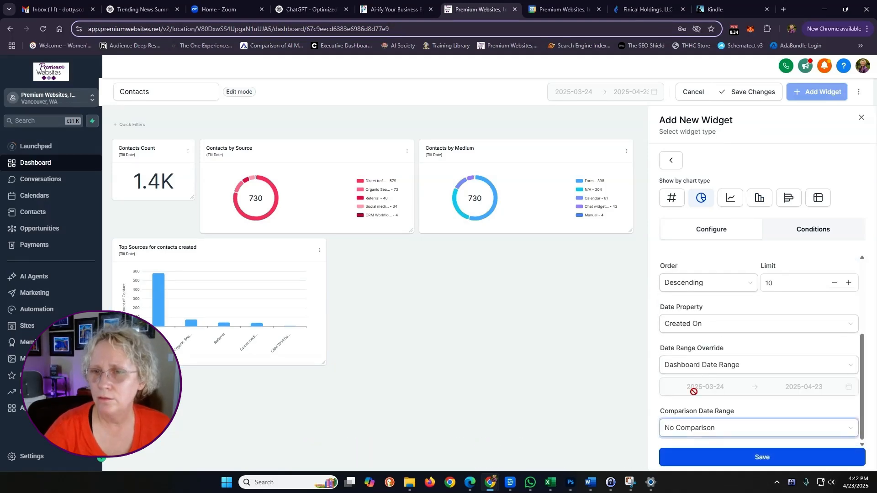
click(698, 365)
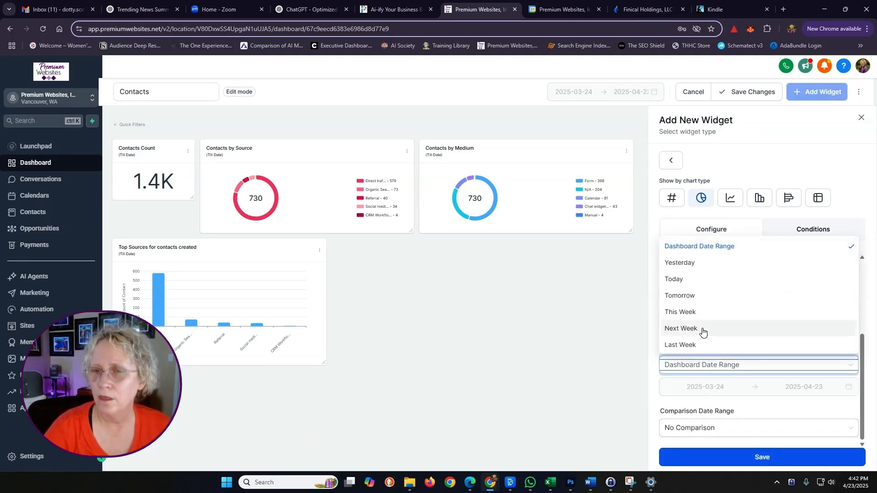
scroll(701, 334, down, 5)
click(686, 328)
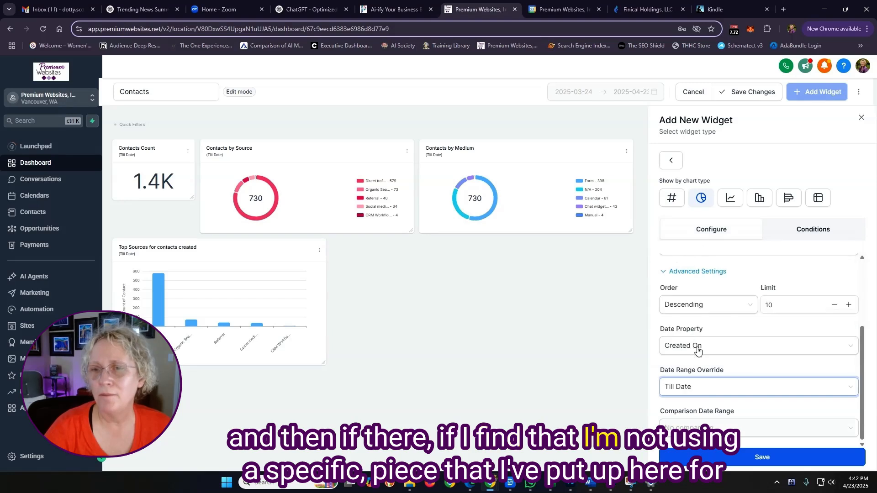
click(760, 455)
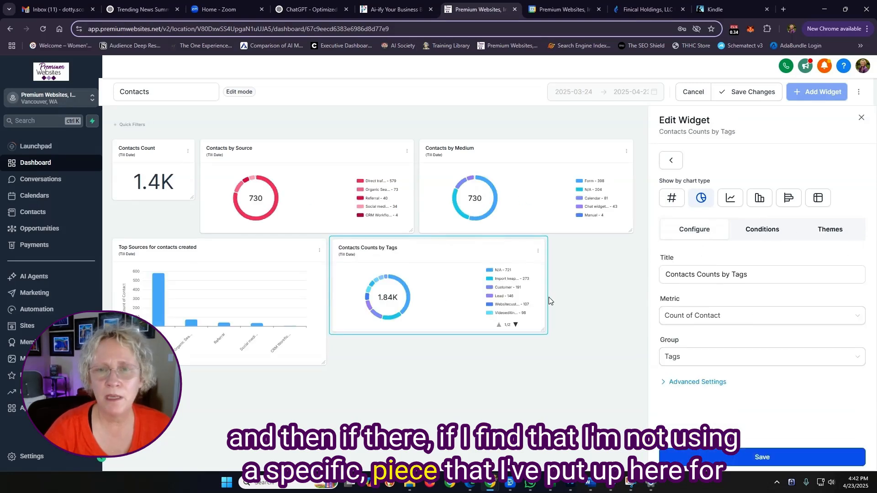
- Look through the remaining Contacts widgets, close the widget picker and save the changes to the Contacts dashboard
click(681, 167)
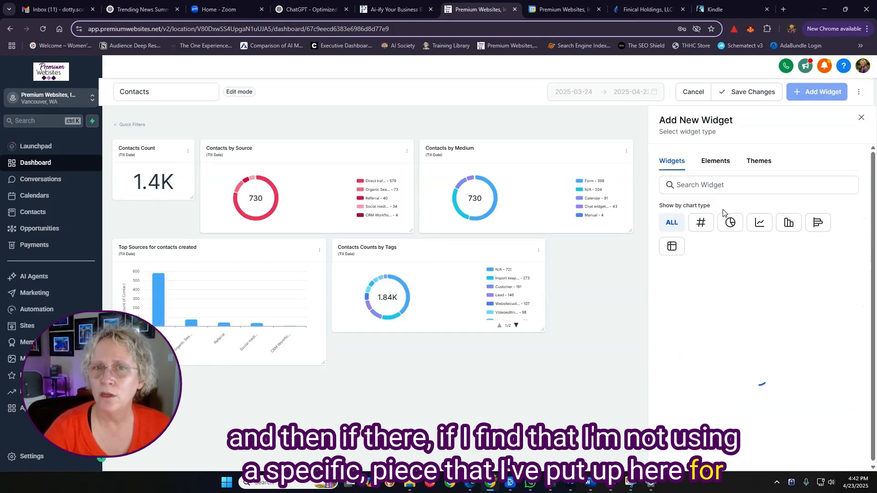
scroll(744, 294, down, 1)
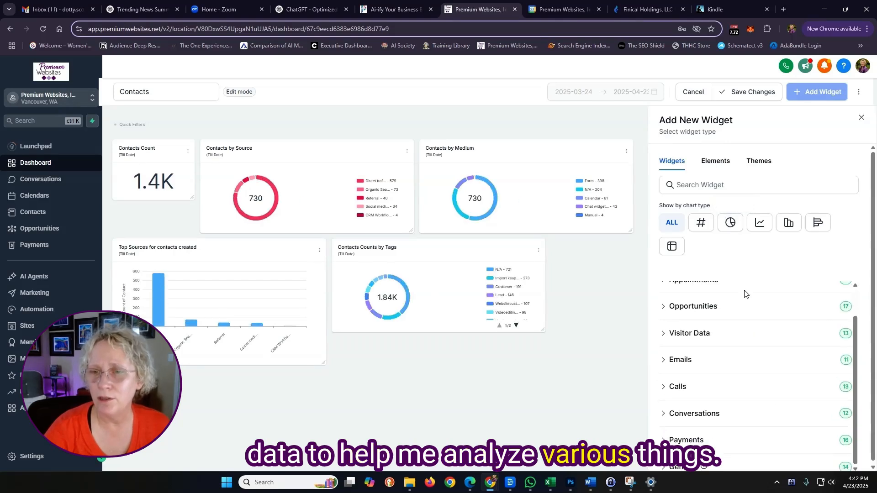
scroll(744, 294, up, 2)
click(710, 295)
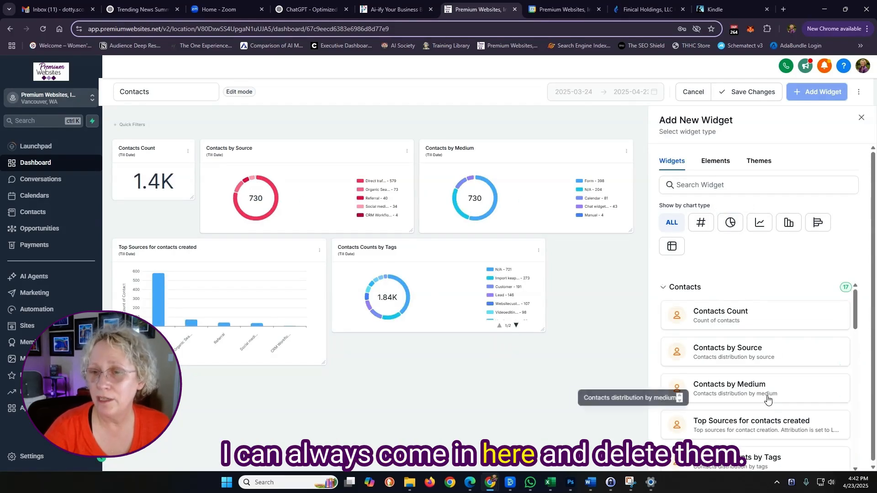
scroll(767, 398, down, 3)
scroll(768, 398, down, 2)
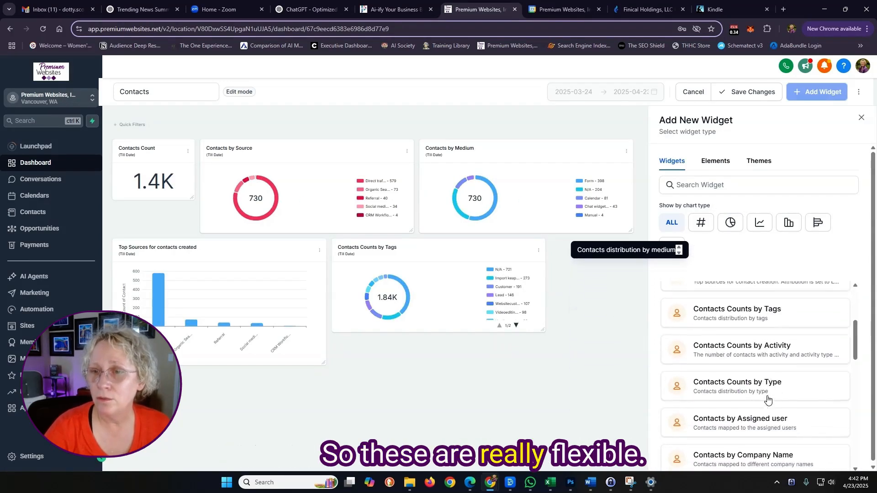
scroll(766, 400, up, 2)
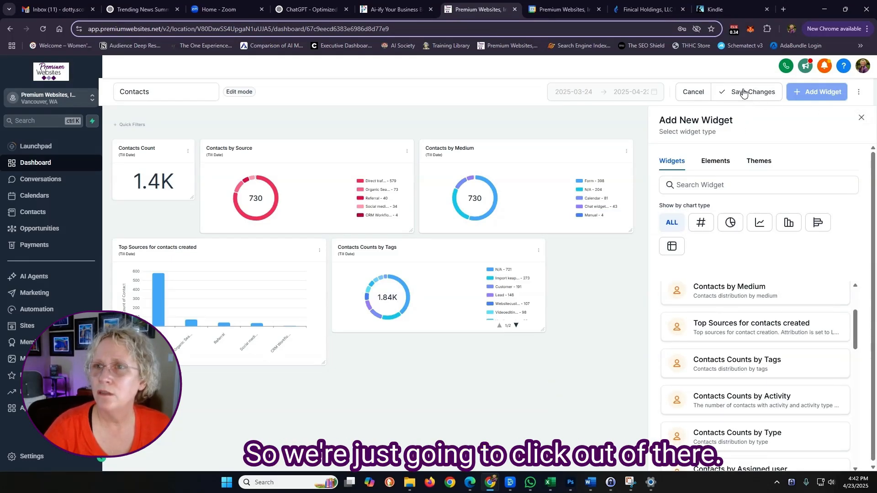
click(804, 94)
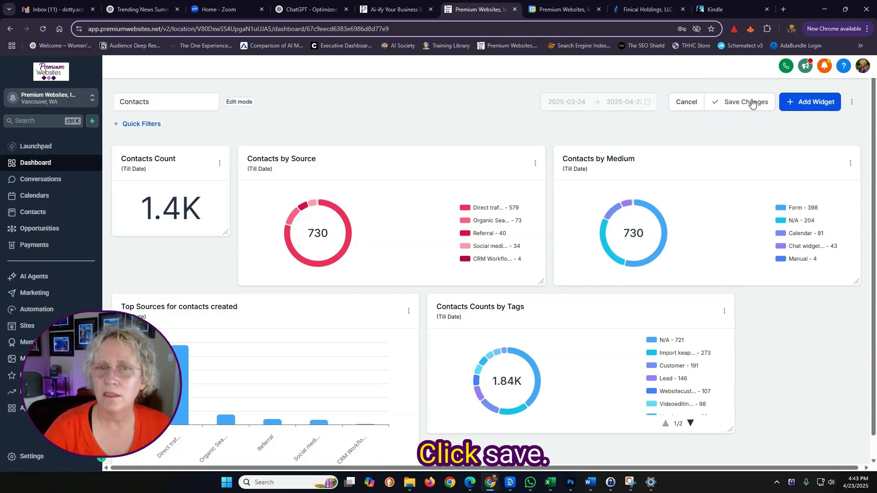
click(750, 92)
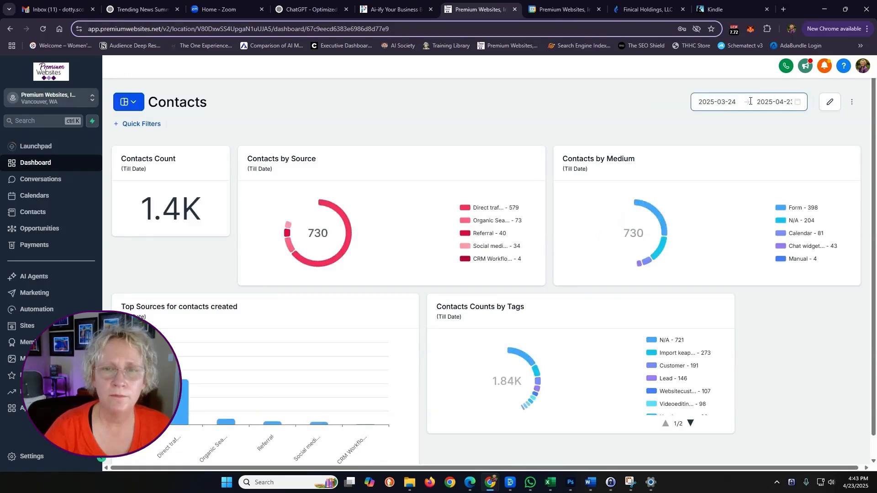